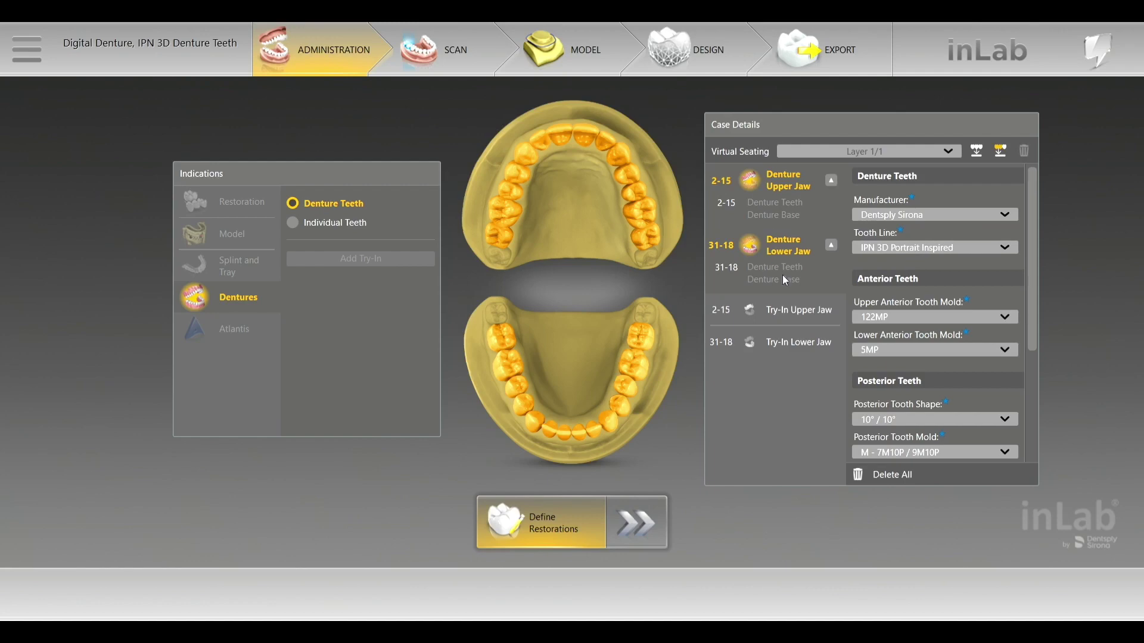
drag(1035, 325, 1039, 358)
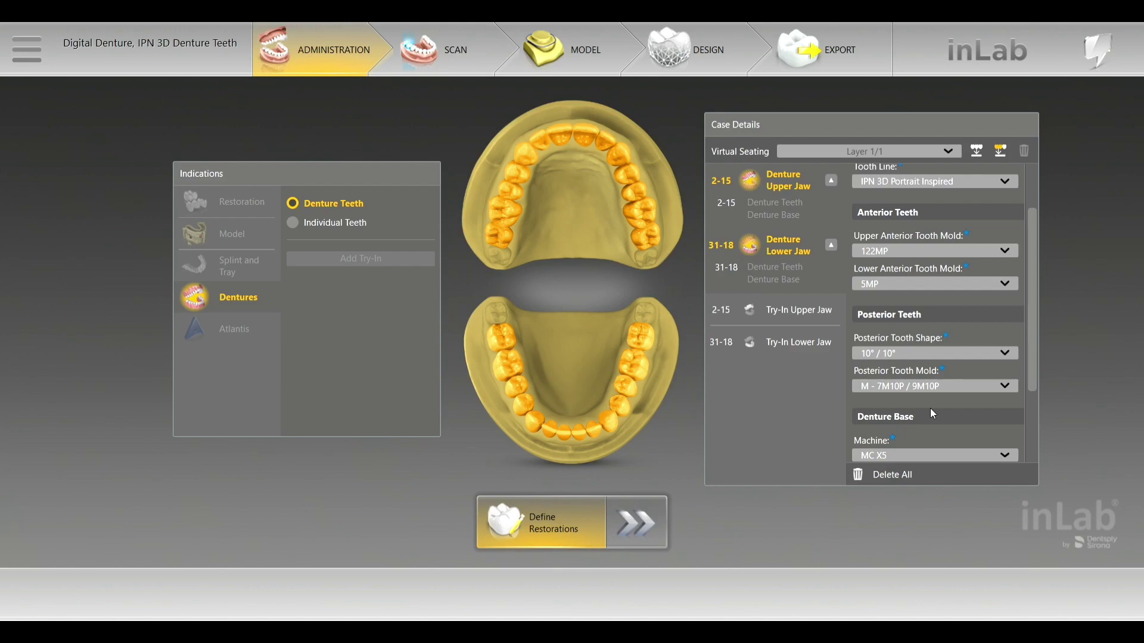
scroll(930, 409, up, 3)
mouse_move(934, 250)
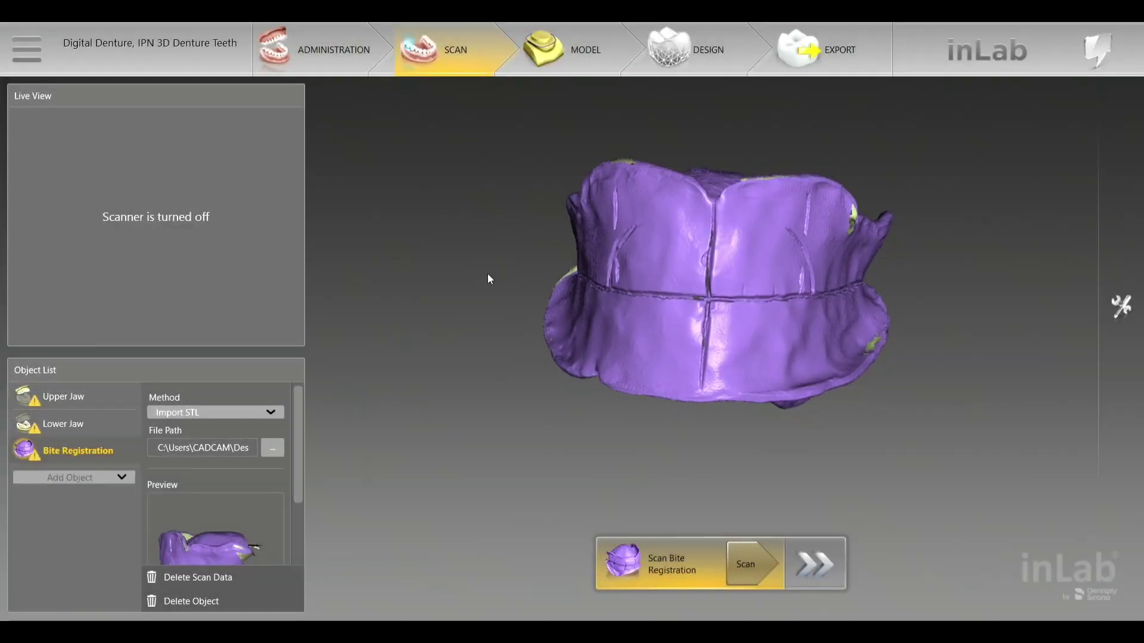
Step: Rotate and zoom the view to inspect the imported purple bite registration beside both jaws
middle_drag(487, 278, 850, 286)
scroll(834, 310, up, 3)
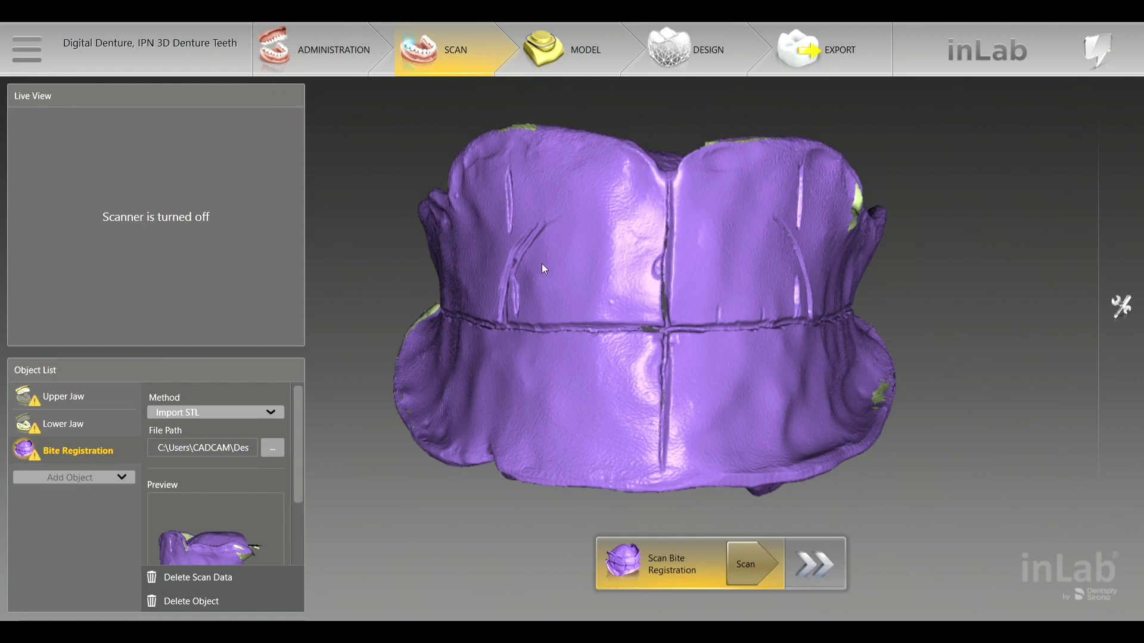
Step: Rotate the bite scan, then display the lower jaw, upper jaw and bite registration in turn
drag(435, 289, 527, 310)
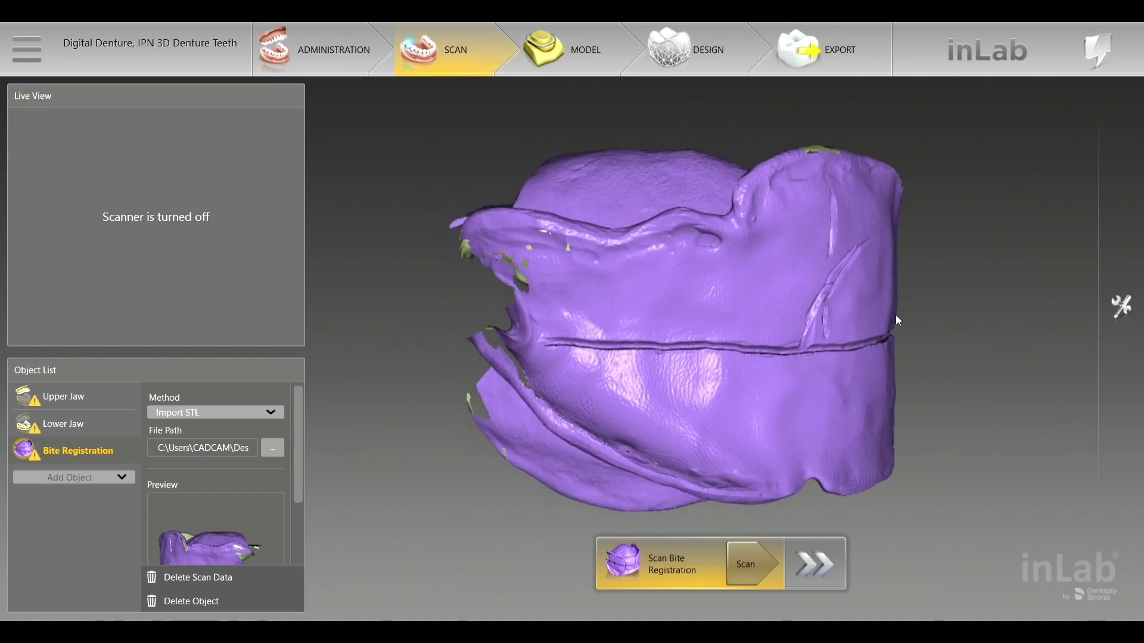
drag(990, 328, 899, 351)
drag(589, 183, 709, 139)
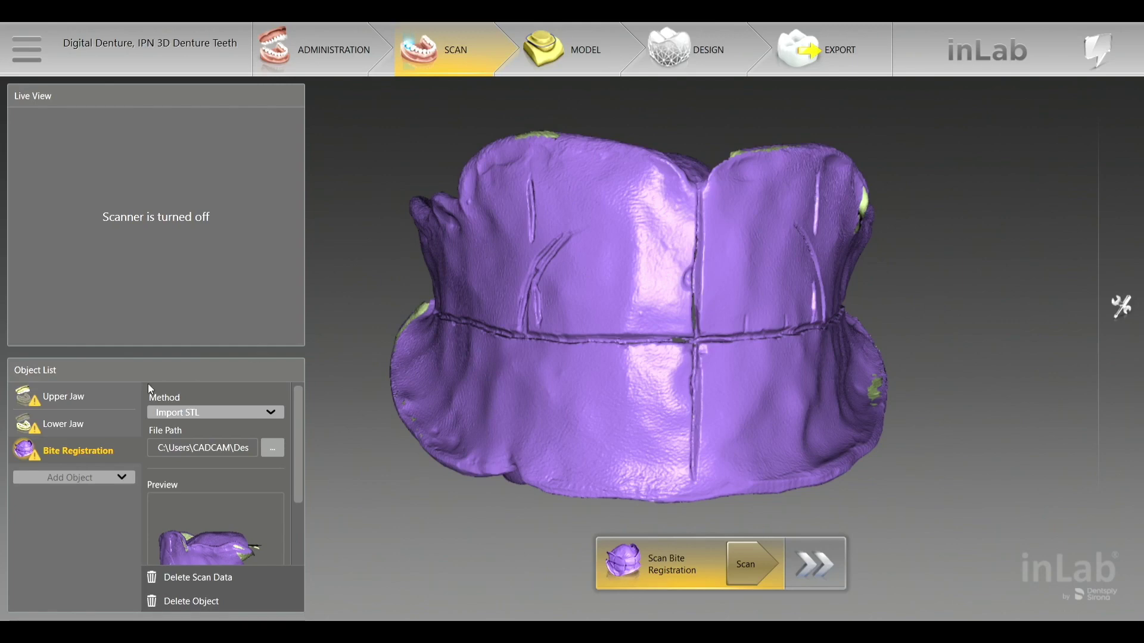
click(64, 424)
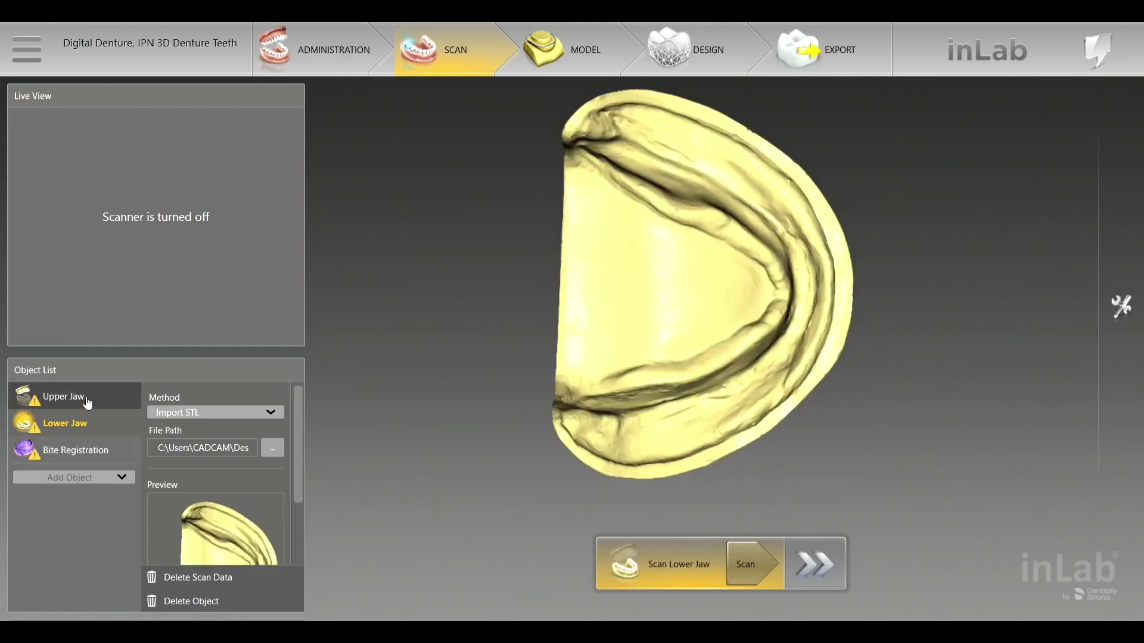
click(88, 403)
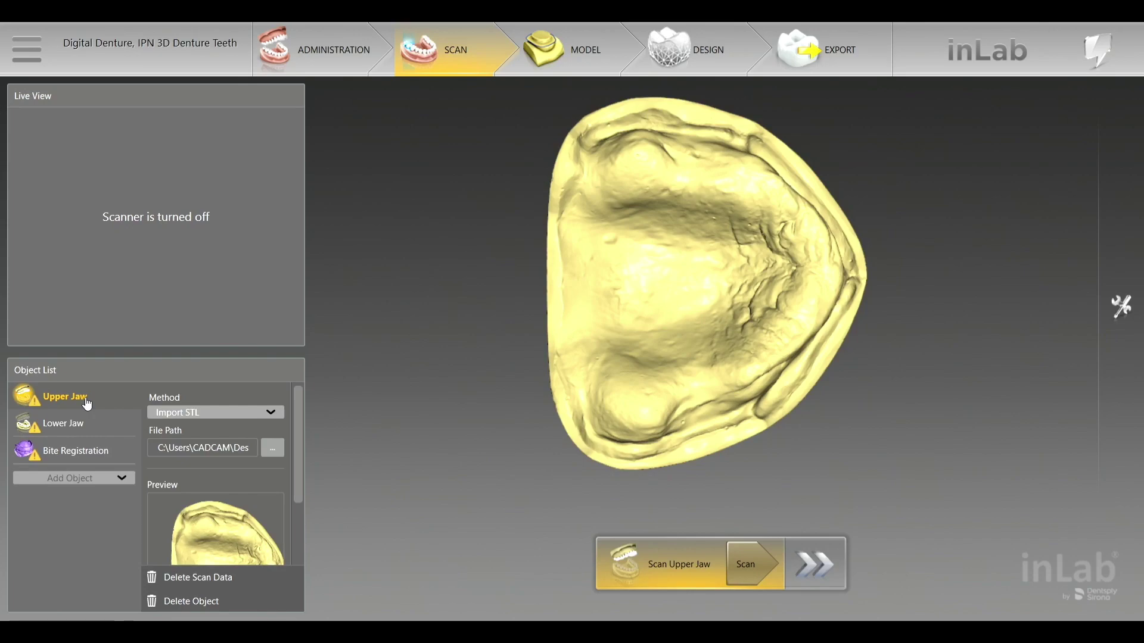
click(66, 450)
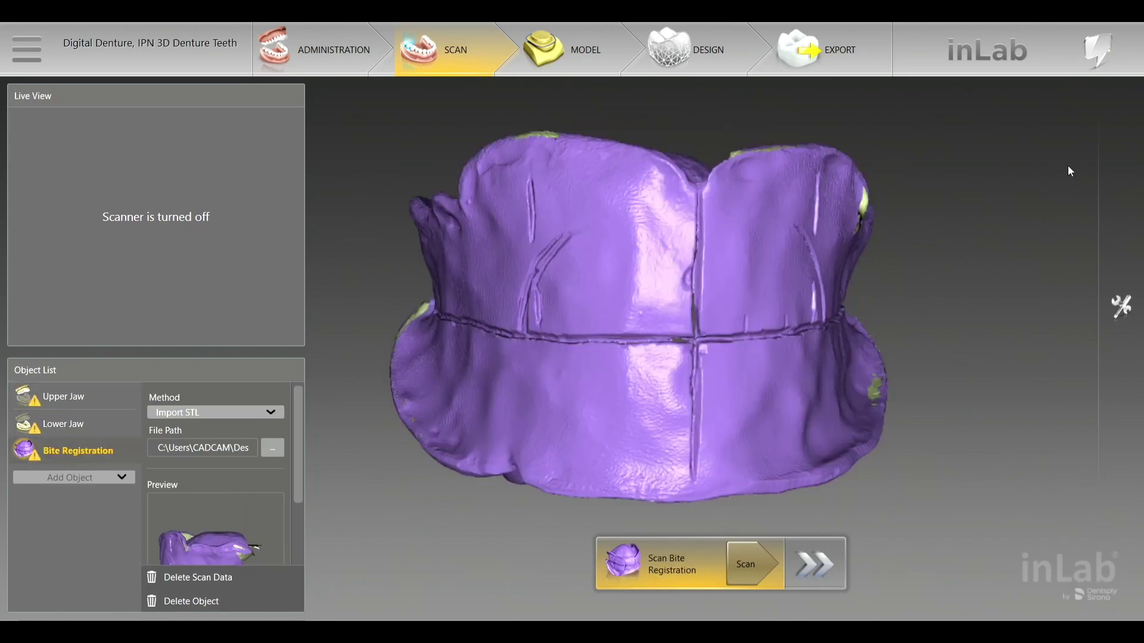
Step: Check the bite registration from below, above and front, then advance to the Model phase
drag(719, 158, 679, 335)
drag(622, 150, 592, 235)
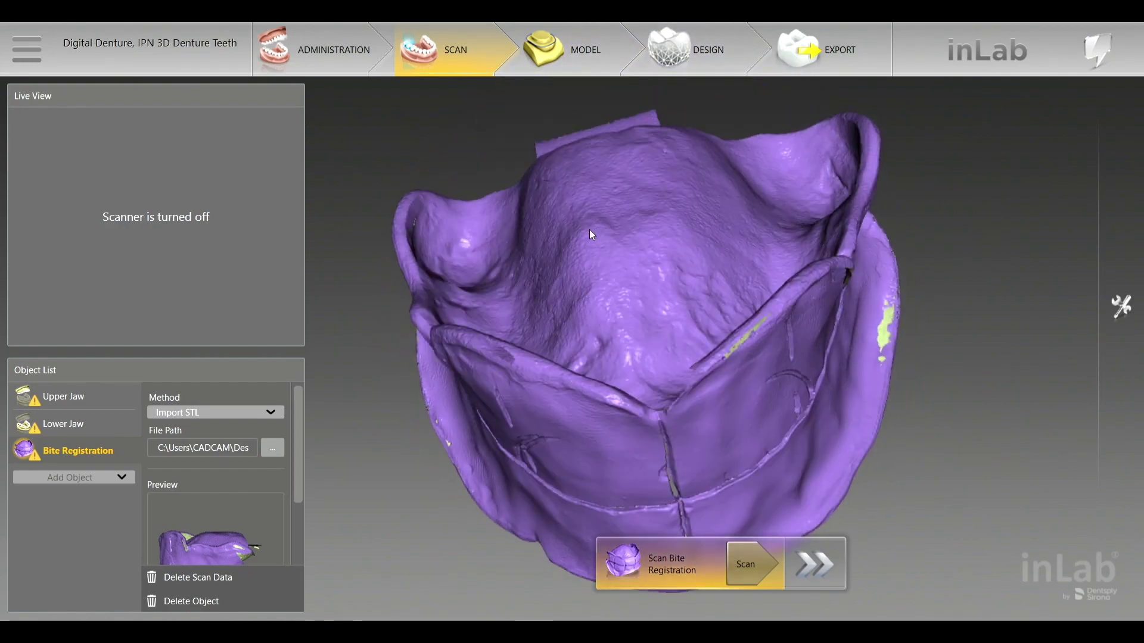
drag(519, 177, 621, 272)
right_drag(817, 336, 604, 256)
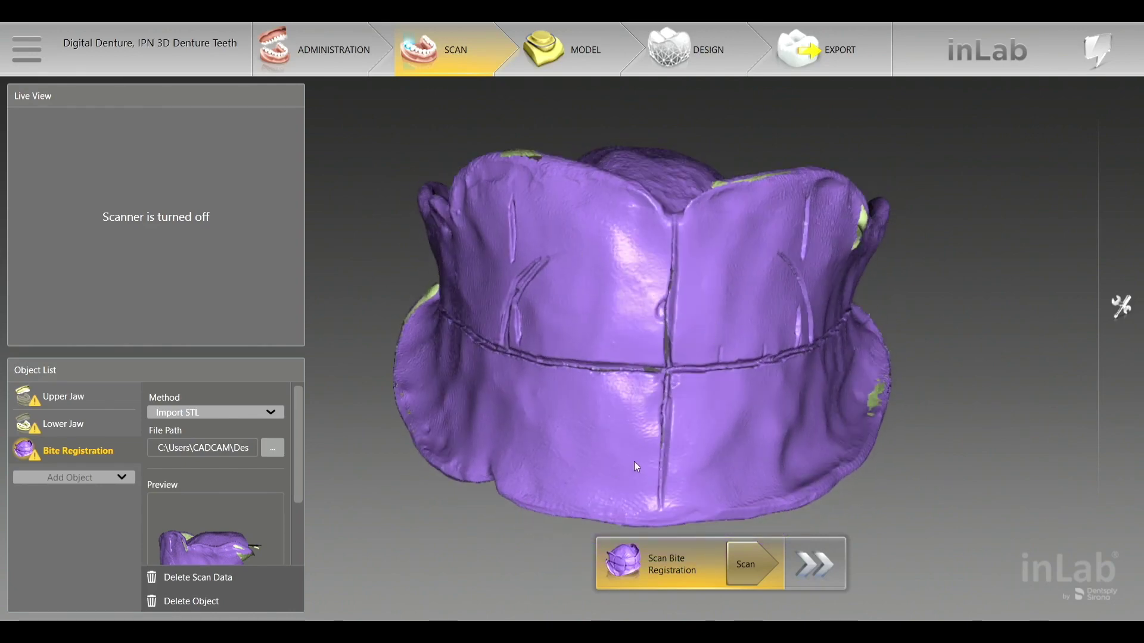
click(563, 37)
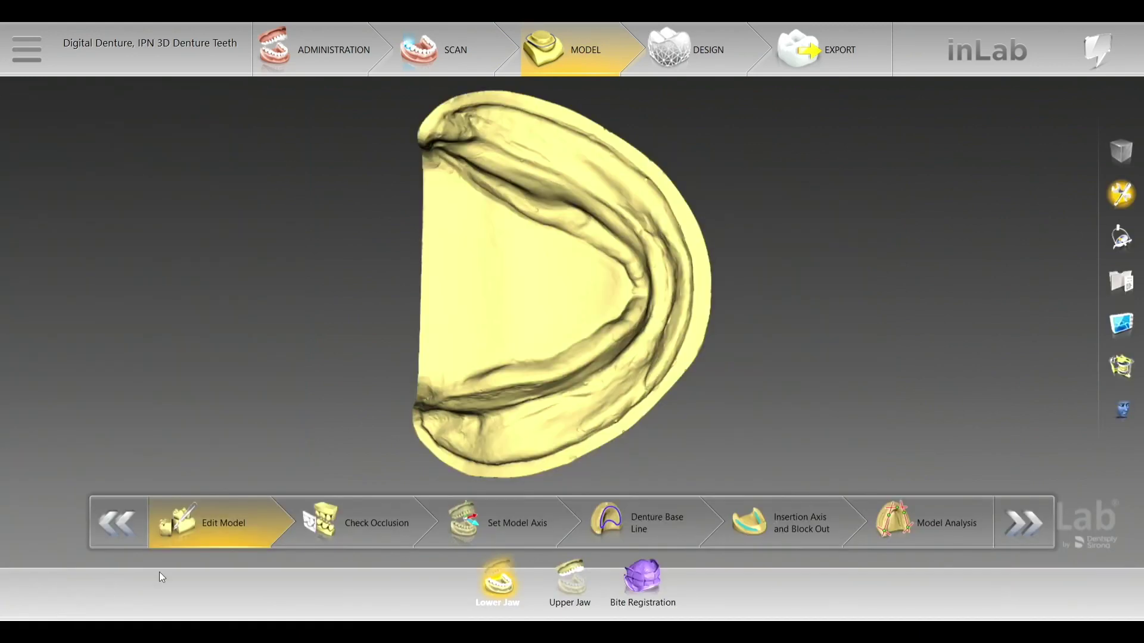
Step: Switch Edit Model from the lower jaw to the upper jaw and inspect it
middle_drag(481, 378, 386, 284)
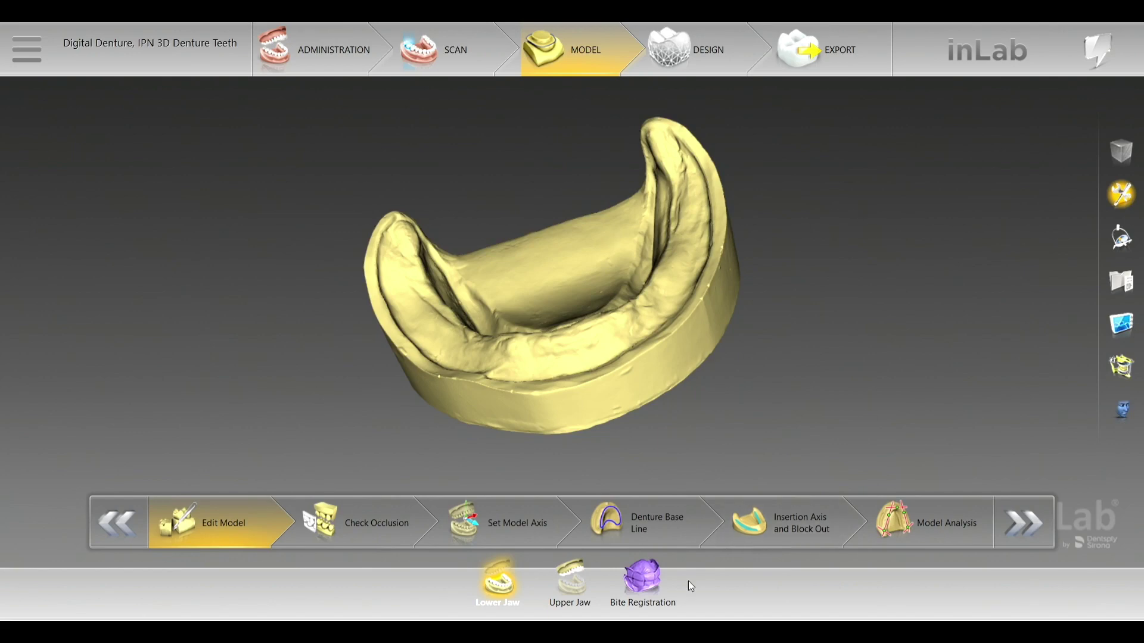
click(574, 587)
right_drag(320, 292, 597, 256)
right_drag(458, 312, 525, 293)
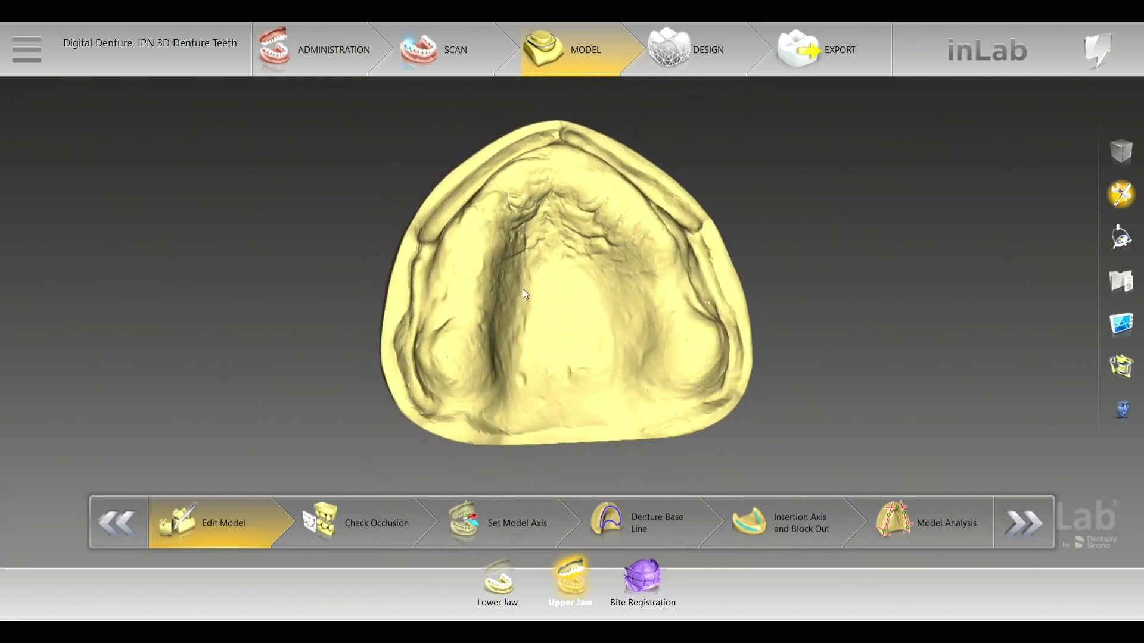
scroll(636, 323, up, 5)
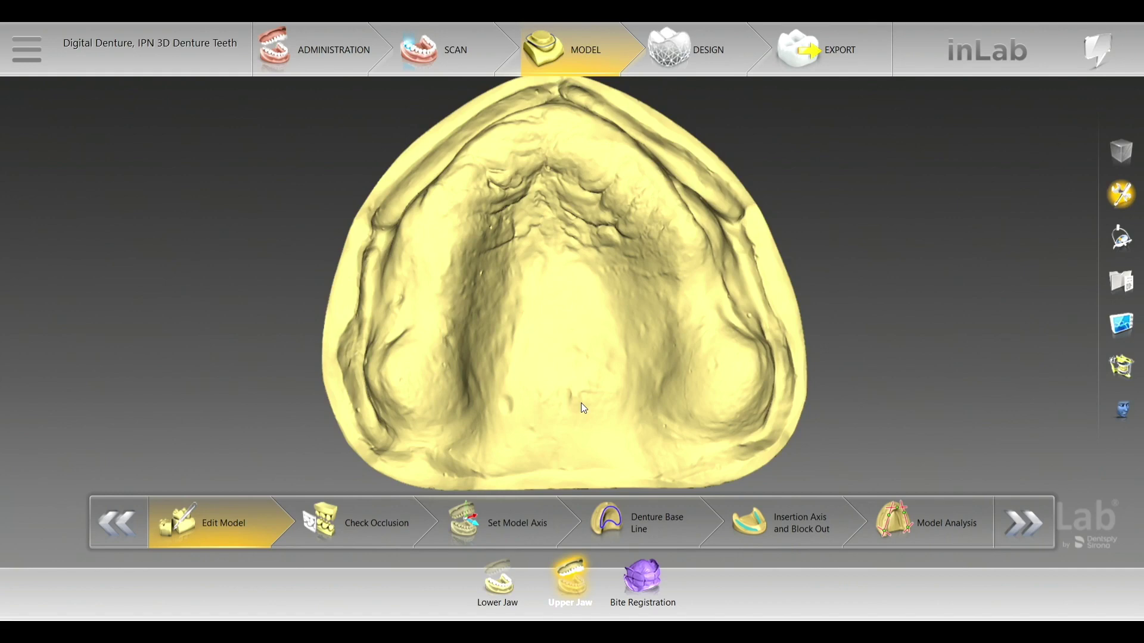
middle_drag(596, 123, 577, 222)
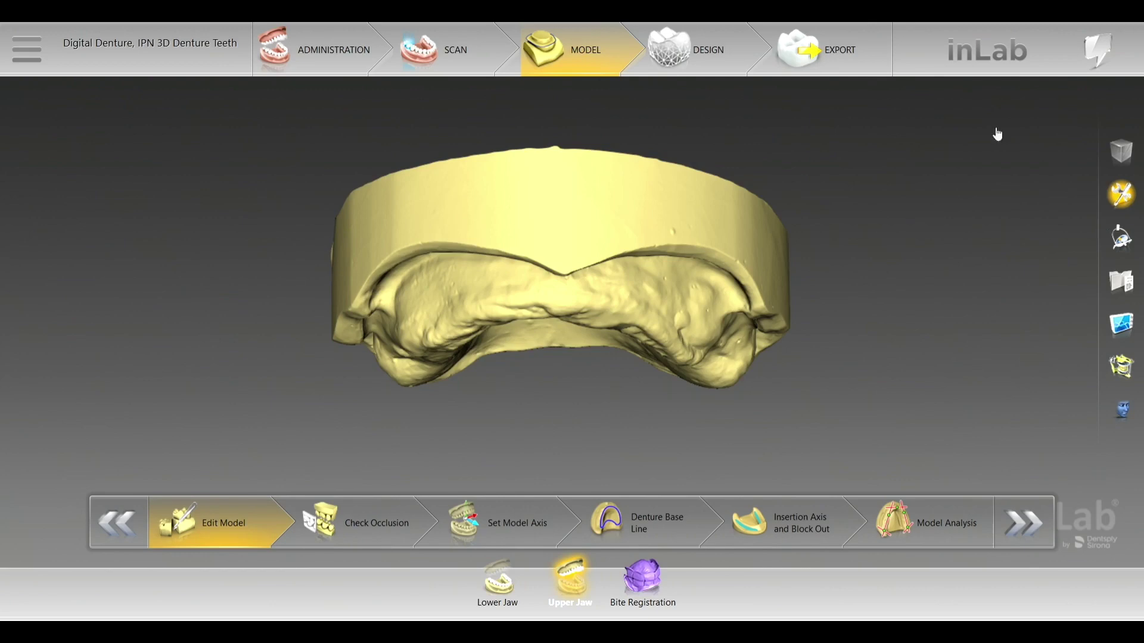
right_drag(516, 427, 409, 441)
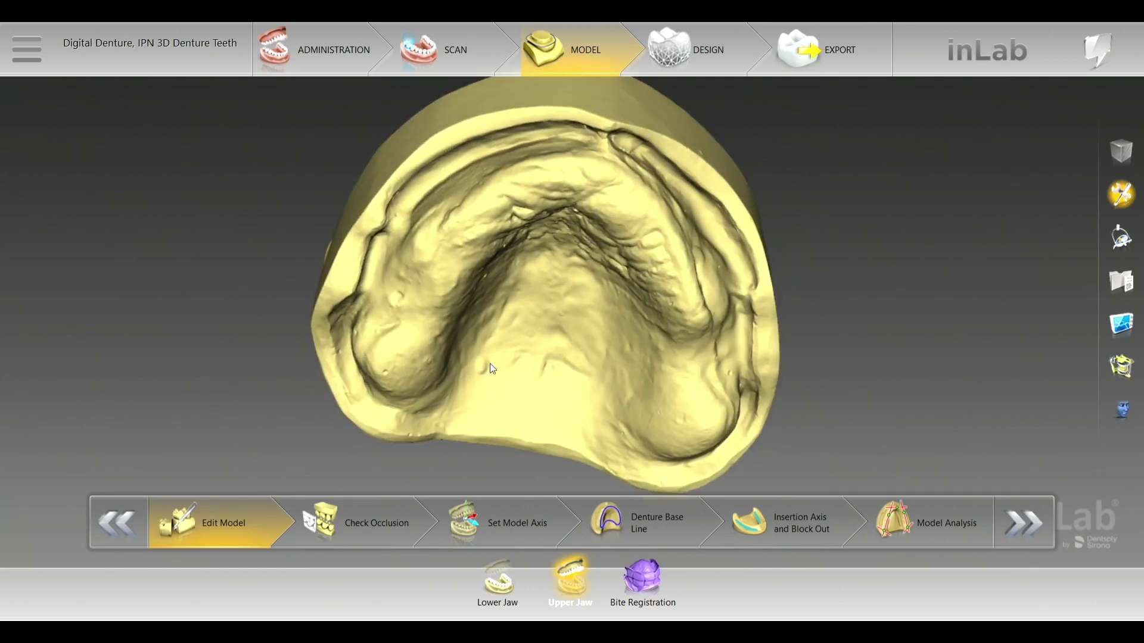
right_drag(677, 409, 599, 441)
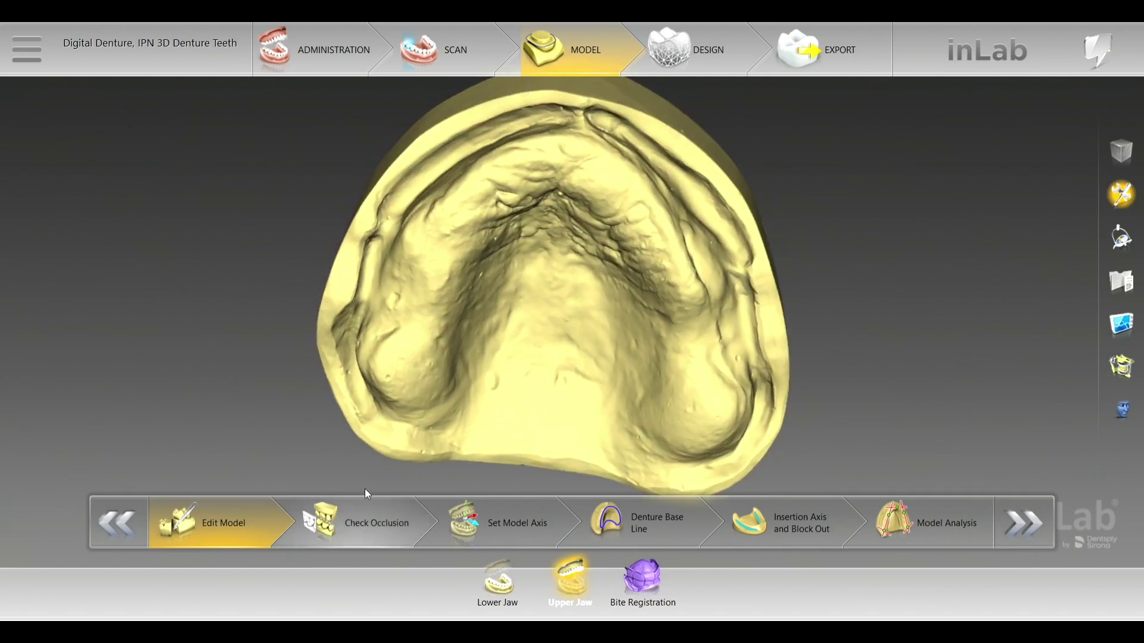
right_drag(518, 426, 674, 298)
right_drag(598, 296, 607, 257)
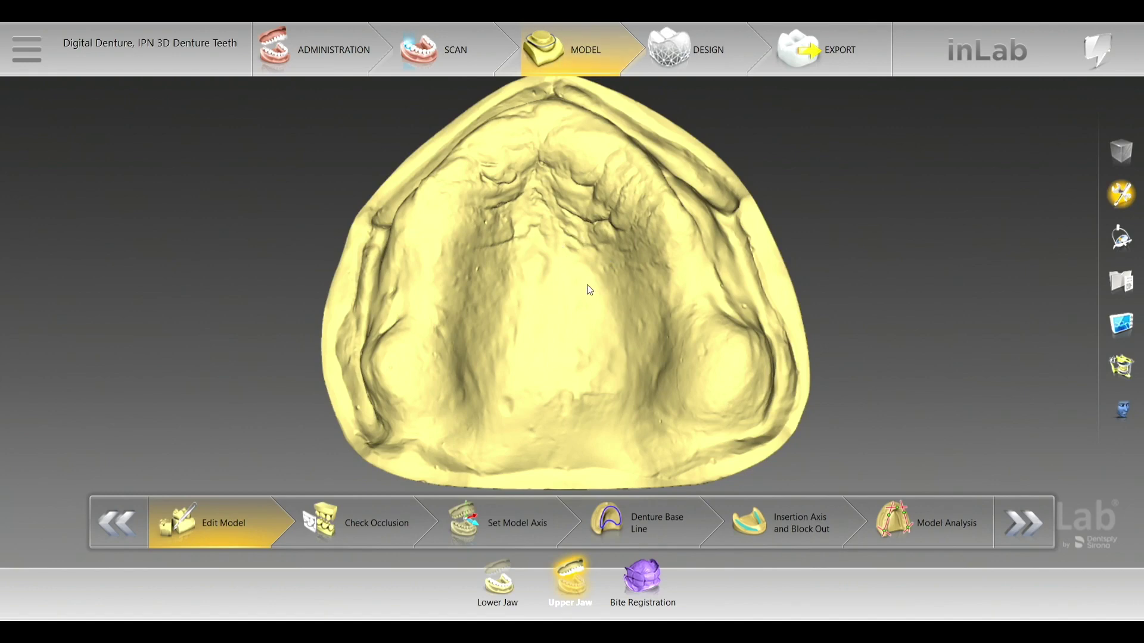
right_drag(554, 244, 560, 297)
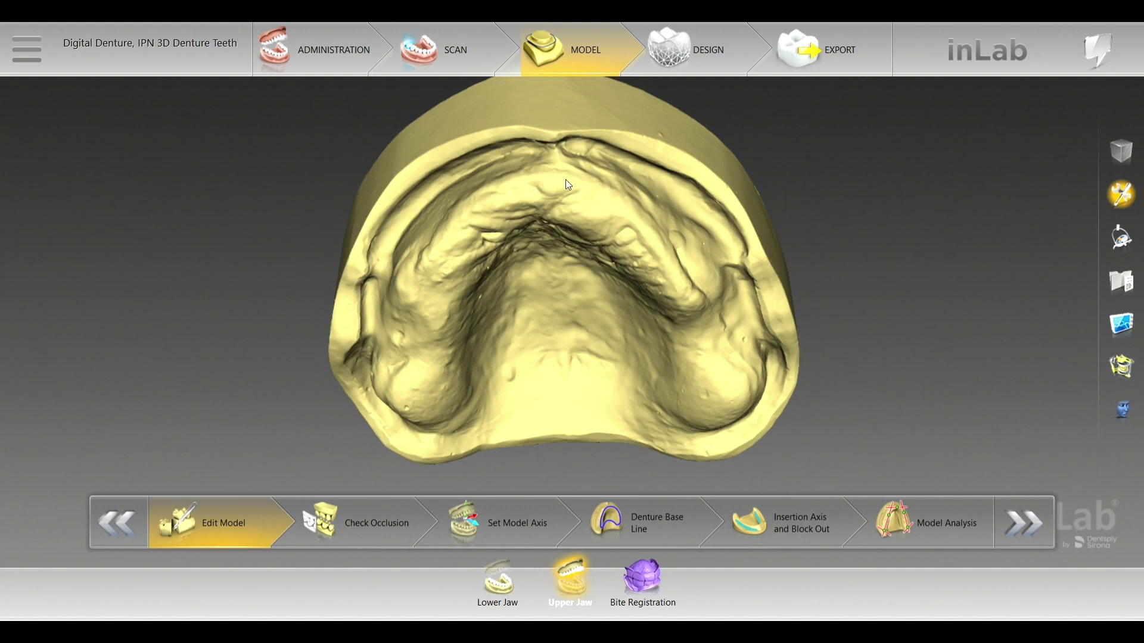
right_drag(565, 216, 528, 238)
Step: Enter Check Occlusion and orbit the bitten jaws from the side, front and below
click(360, 525)
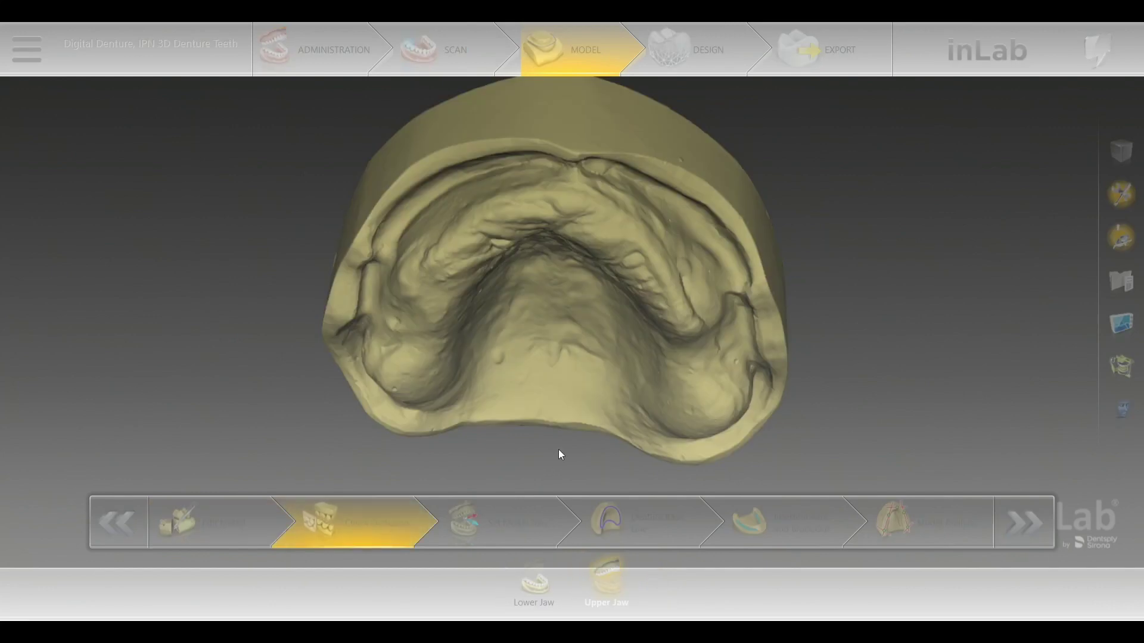
right_drag(656, 391, 494, 339)
right_drag(735, 363, 654, 111)
right_drag(337, 267, 339, 332)
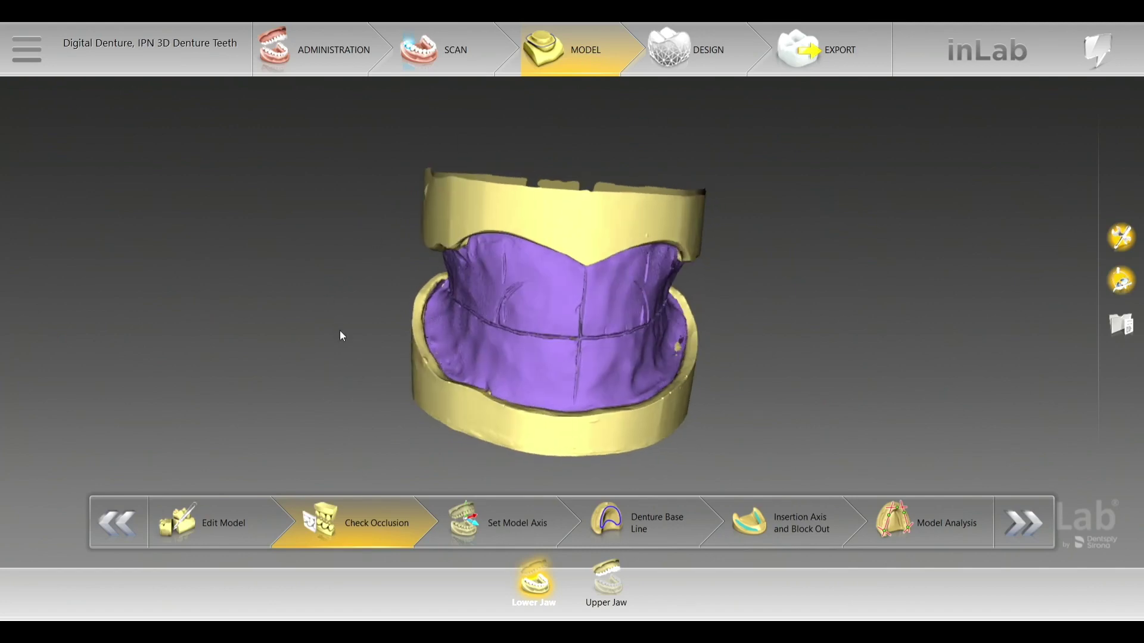
scroll(620, 444, up, 4)
scroll(602, 209, up, 2)
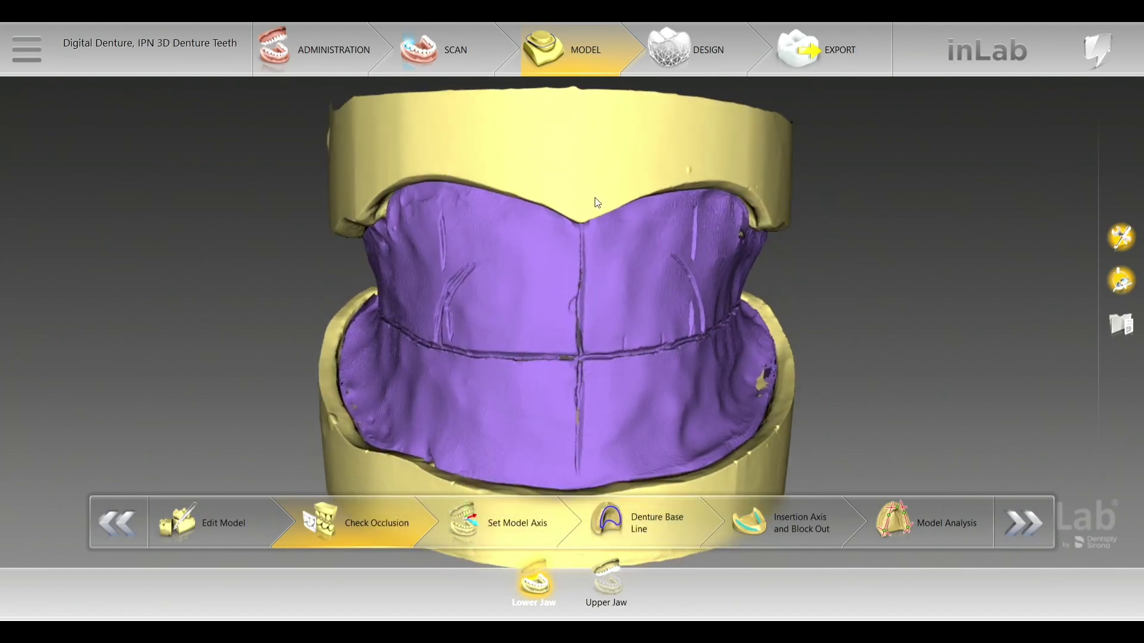
right_drag(592, 164, 587, 241)
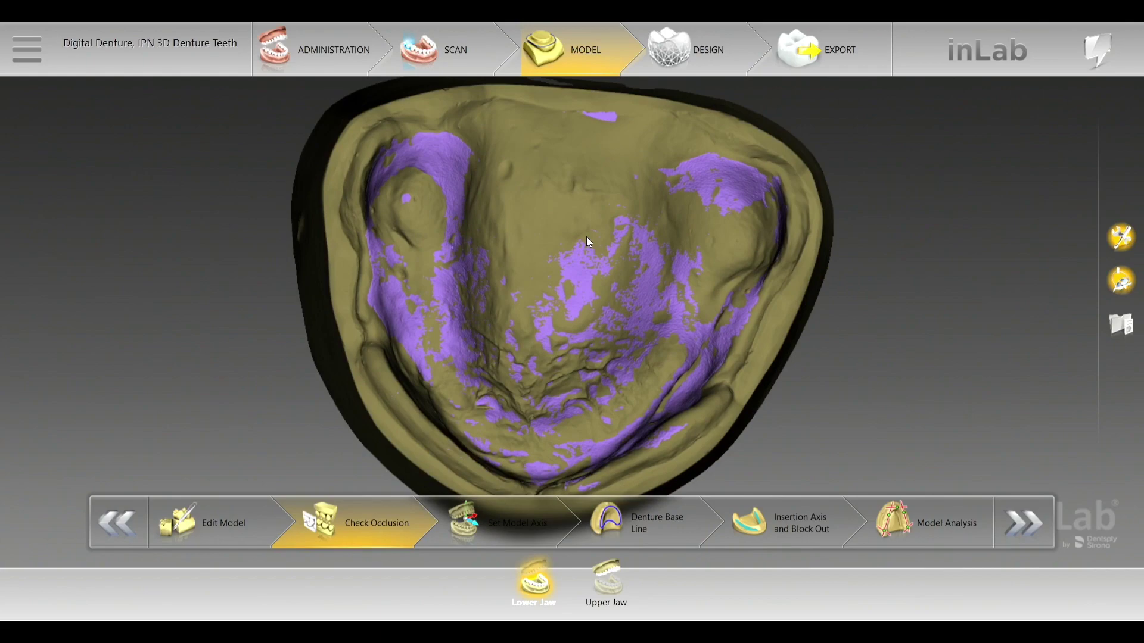
right_drag(482, 374, 480, 233)
right_drag(581, 150, 592, 299)
Step: Recheck the bite from frontal views, then hide the bite registration between the jaws
right_drag(216, 236, 341, 280)
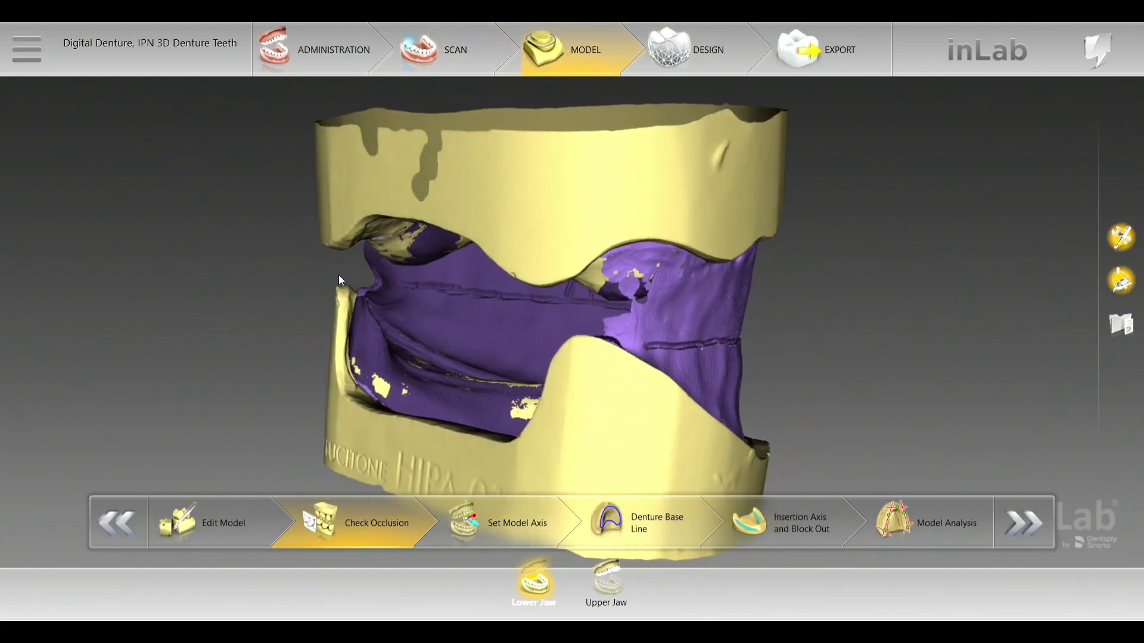
right_drag(251, 256, 419, 294)
right_drag(180, 282, 376, 332)
right_drag(718, 410, 777, 434)
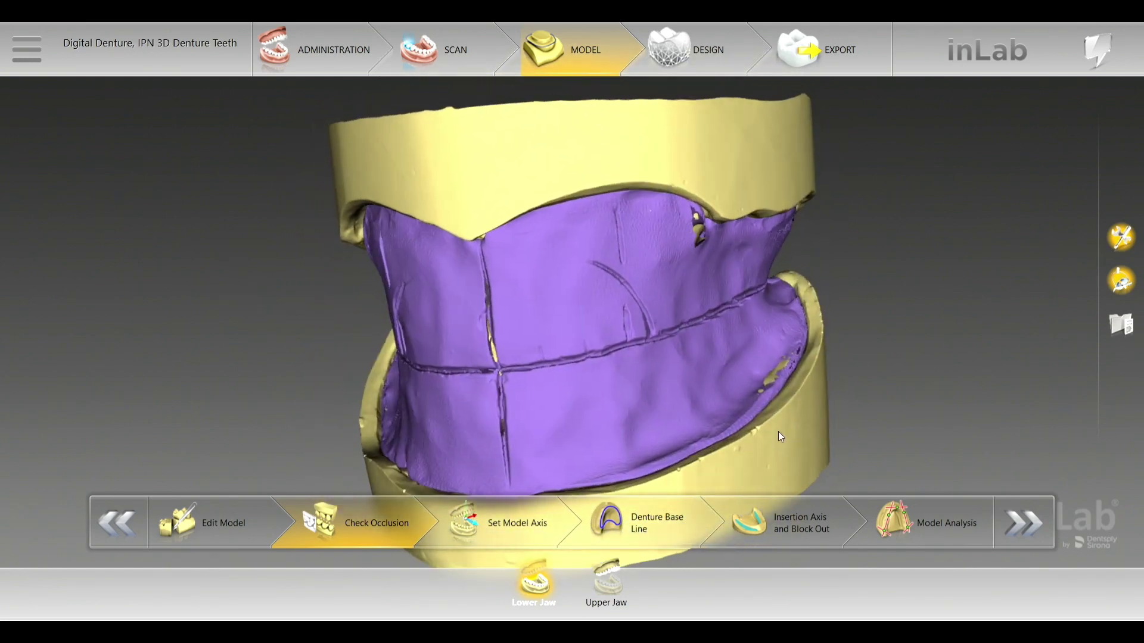
right_drag(480, 179, 611, 97)
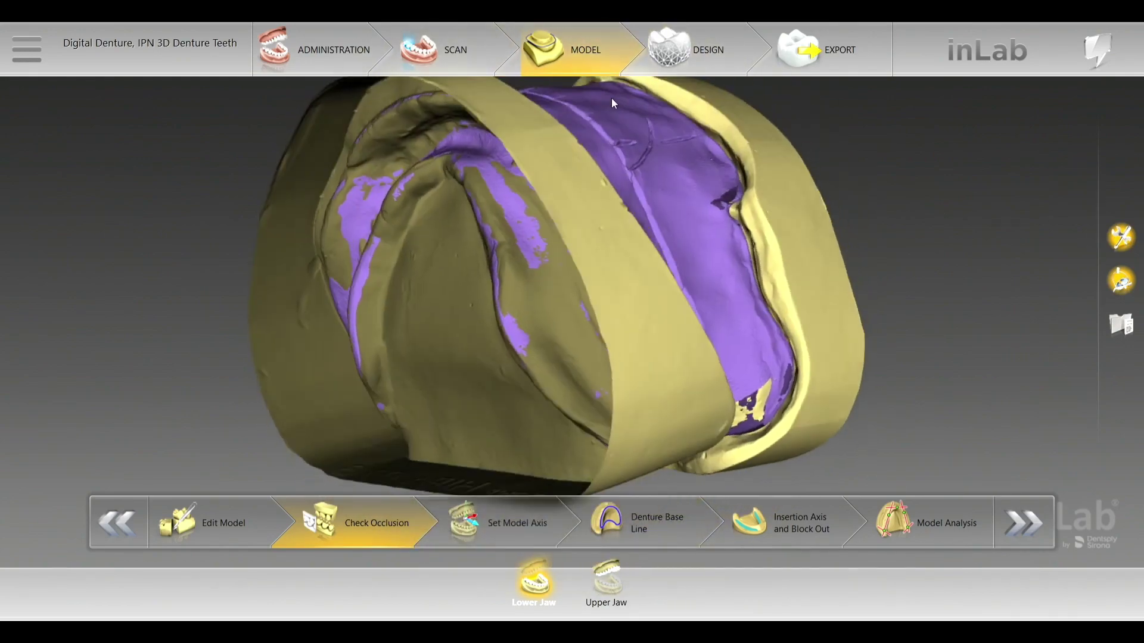
right_drag(364, 202, 501, 375)
right_drag(261, 275, 574, 211)
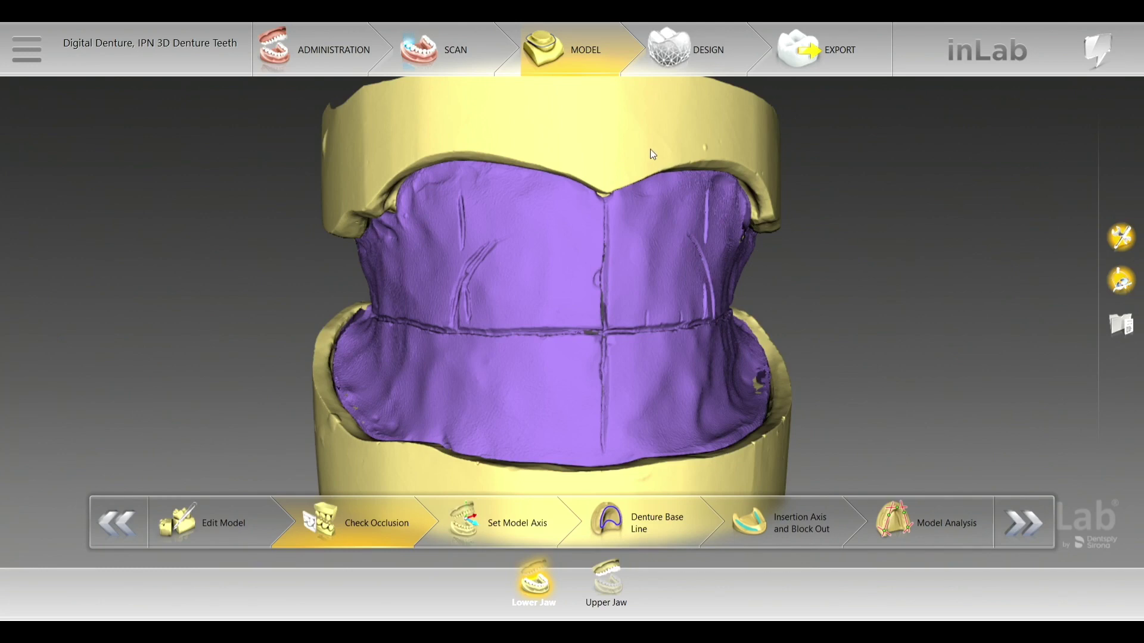
click(833, 382)
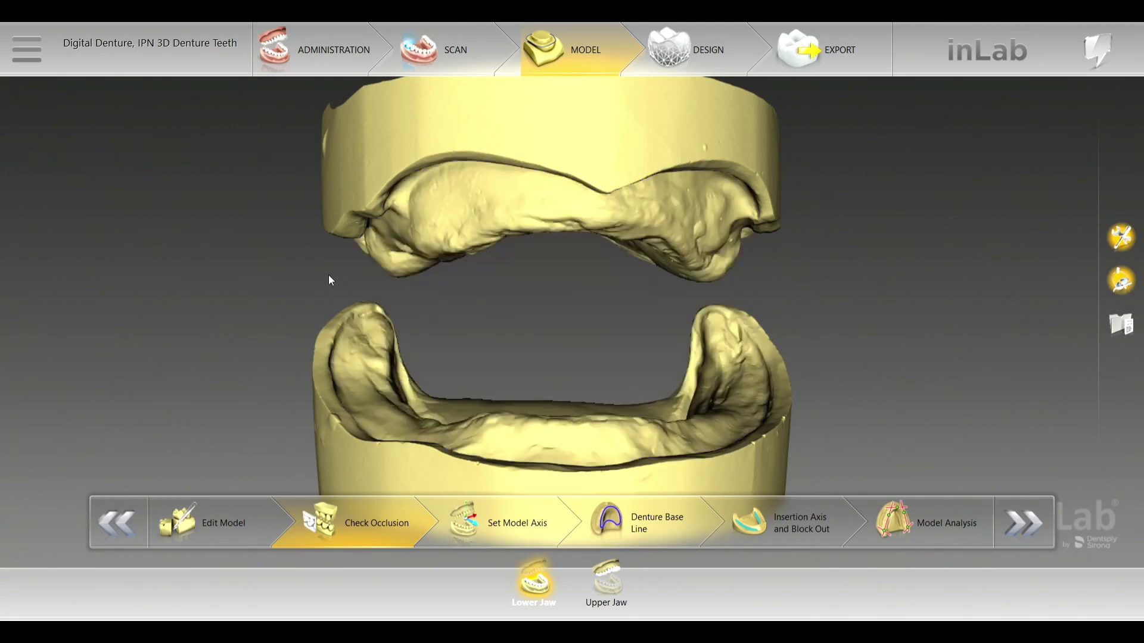
right_drag(329, 276, 275, 275)
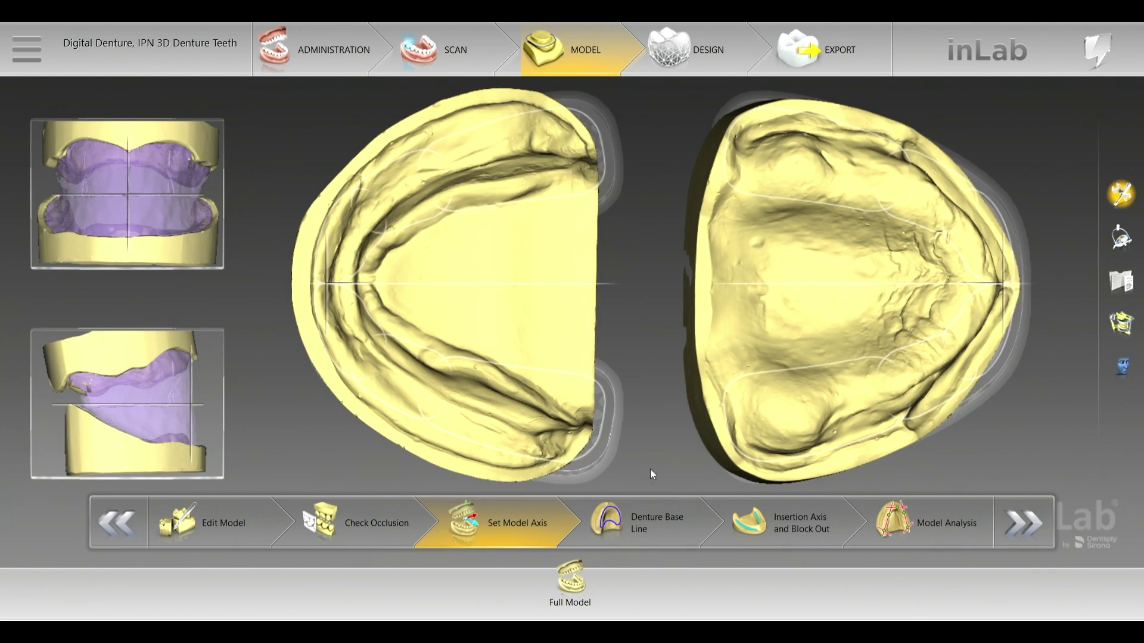
Step: Trace the proposed denture base line and view the upper palate from above
click(632, 527)
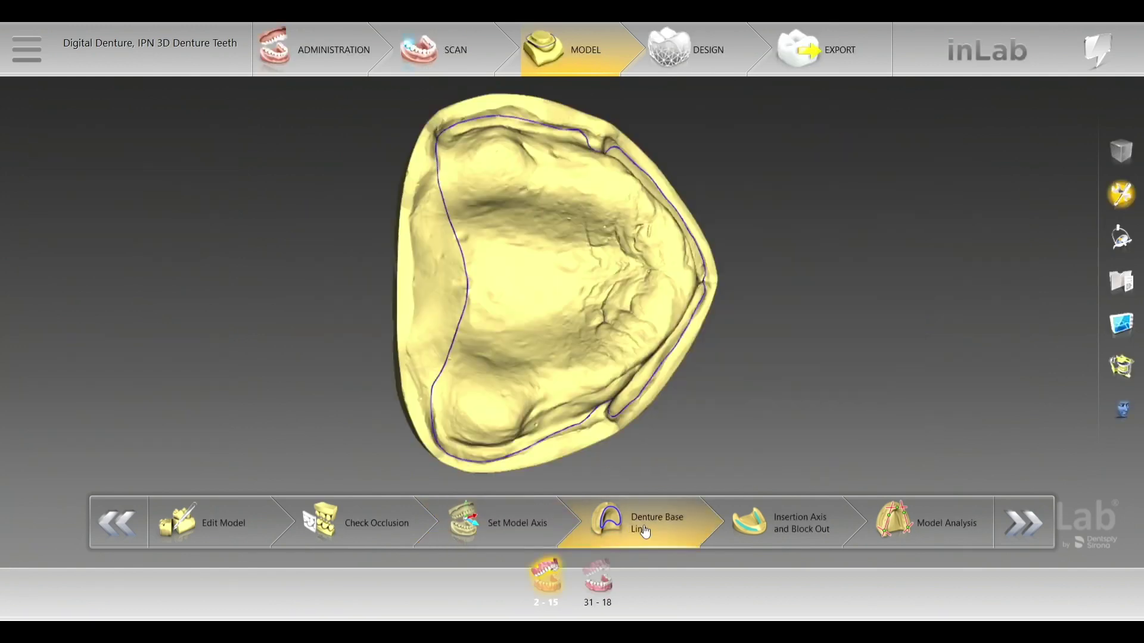
drag(337, 192, 396, 429)
drag(521, 203, 566, 150)
drag(651, 146, 563, 146)
scroll(570, 243, up, 3)
drag(634, 200, 631, 281)
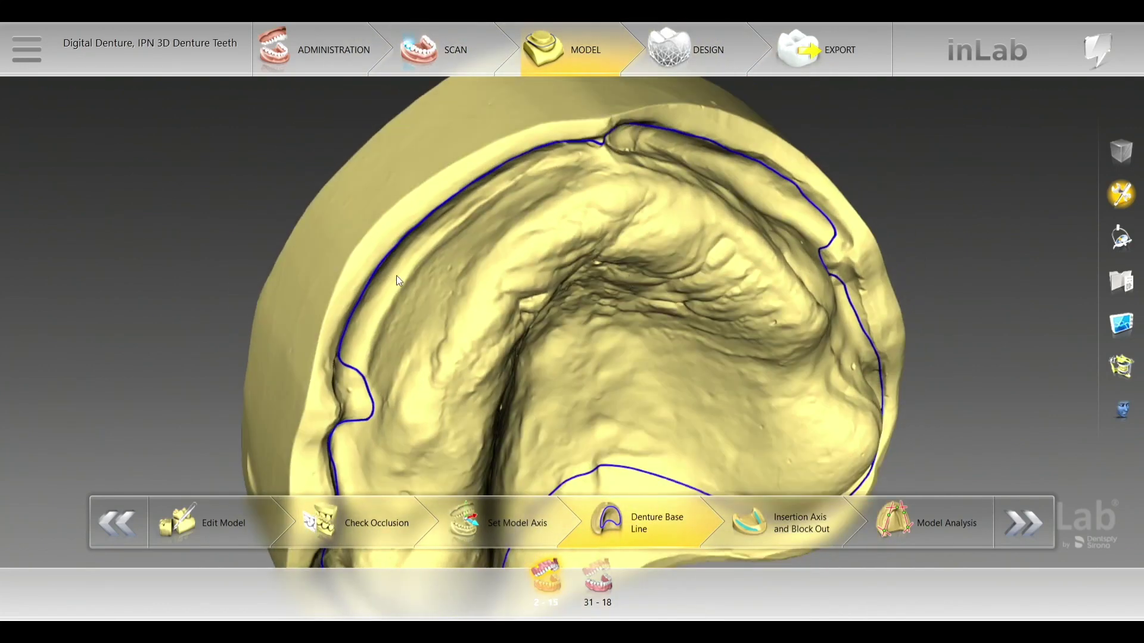
drag(613, 191, 756, 181)
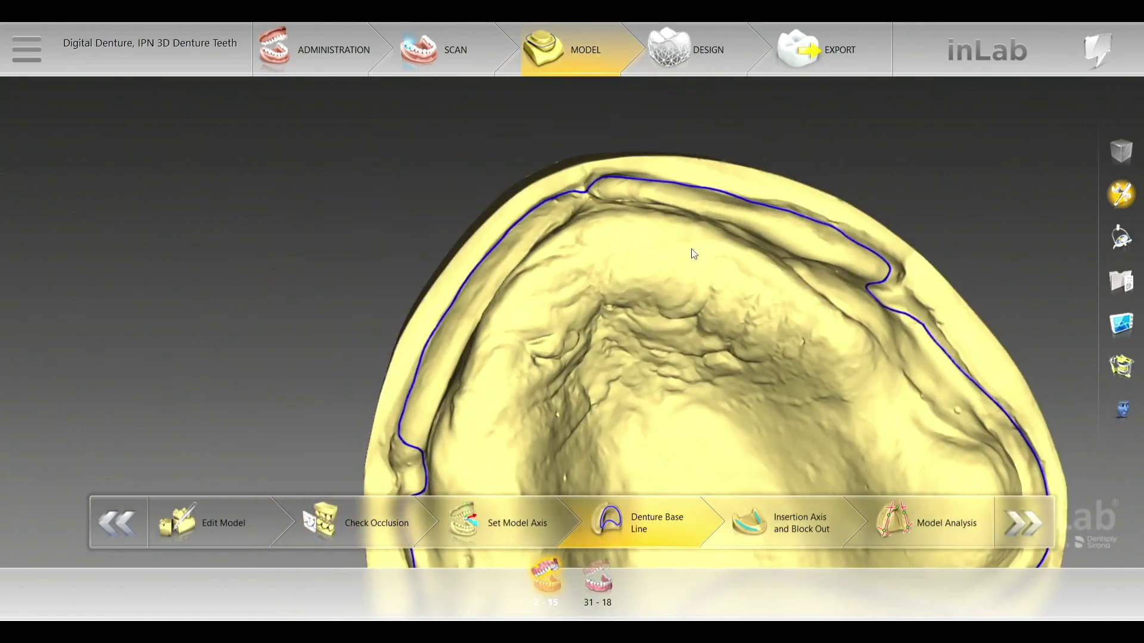
drag(694, 255, 643, 181)
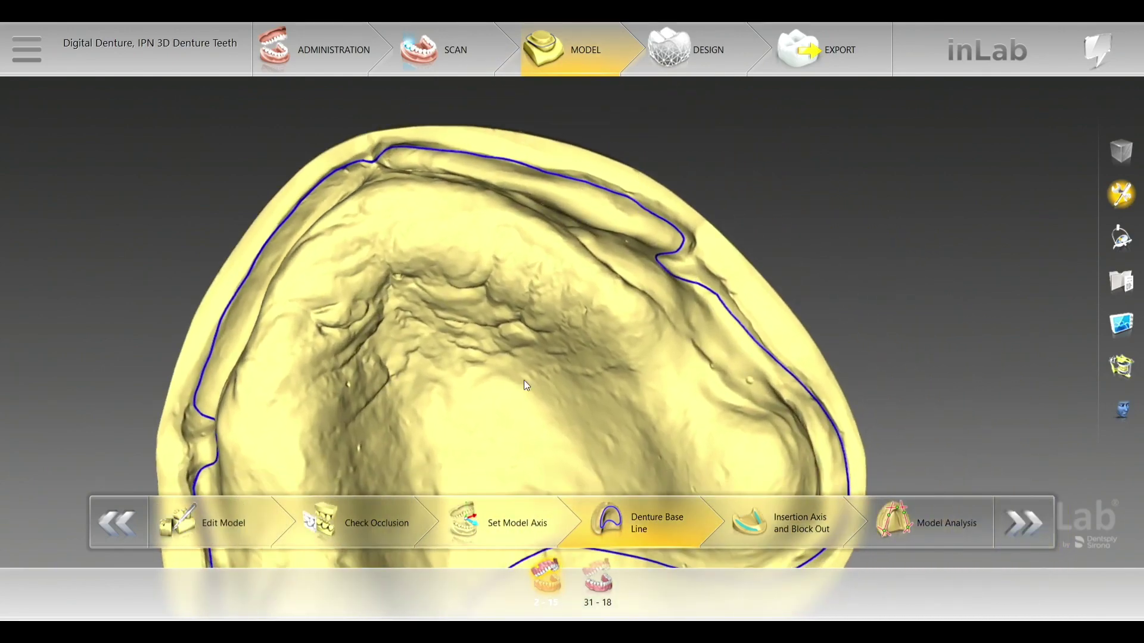
drag(524, 381, 601, 278)
Step: Follow the blue base line around the vestibular border and posterior palate from several angles
drag(468, 155, 707, 110)
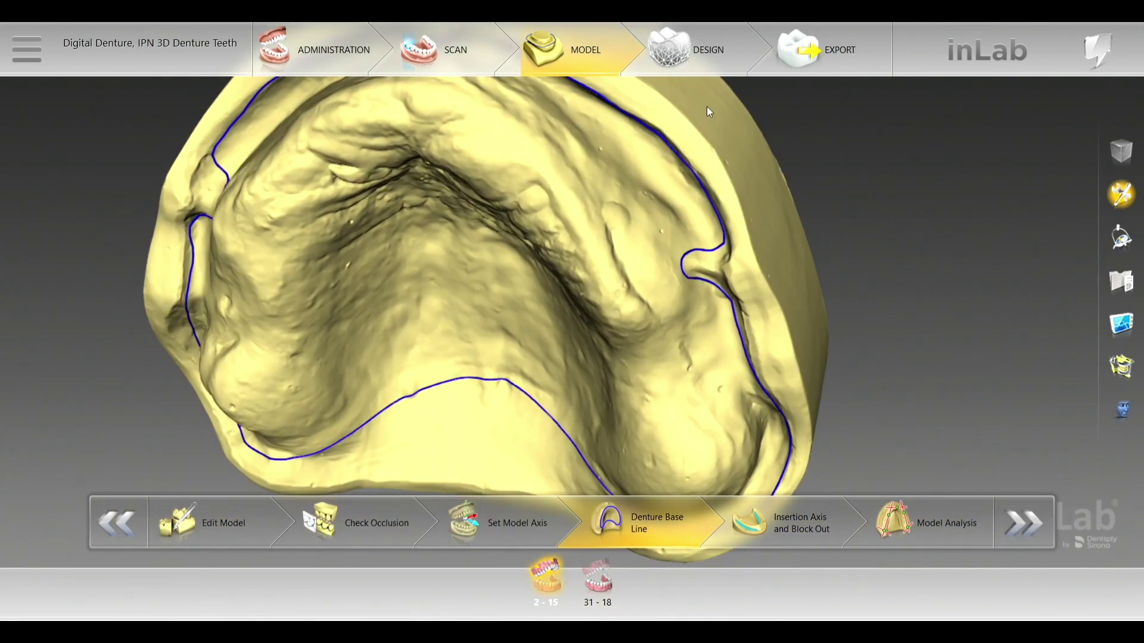
drag(478, 327, 615, 301)
middle_drag(604, 264, 363, 242)
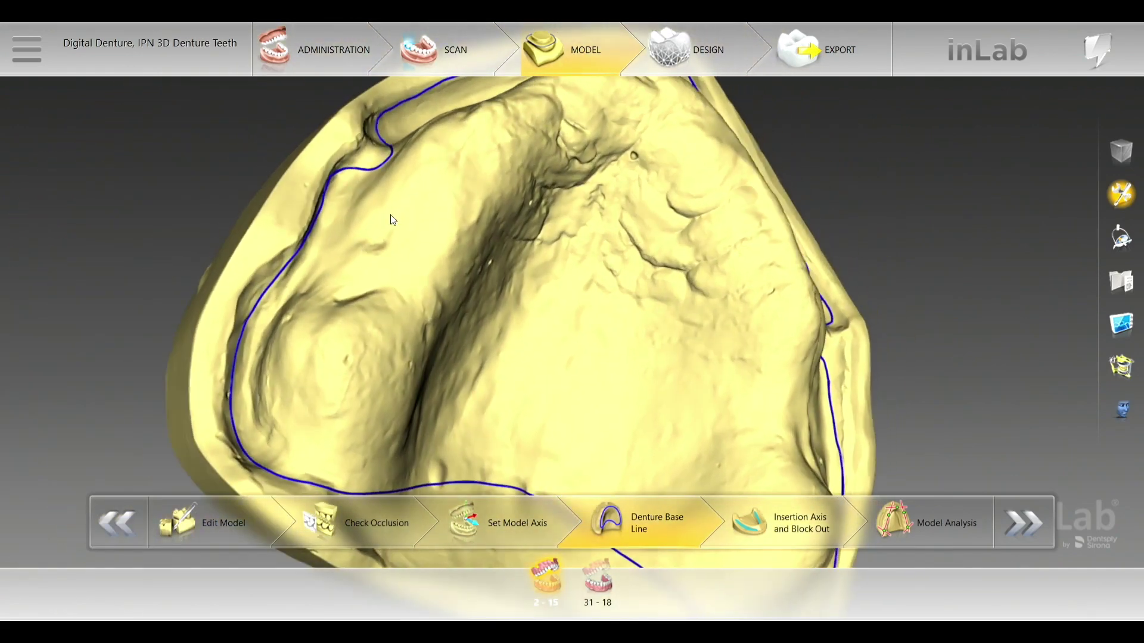
middle_drag(544, 411, 555, 235)
middle_drag(518, 142, 419, 189)
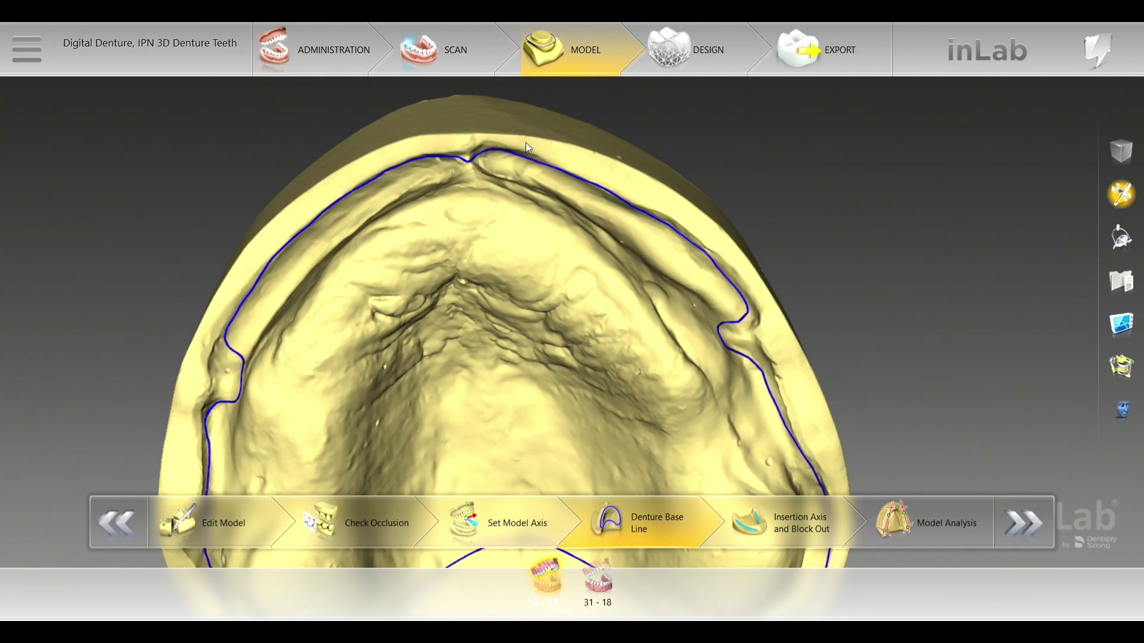
middle_drag(690, 299, 645, 284)
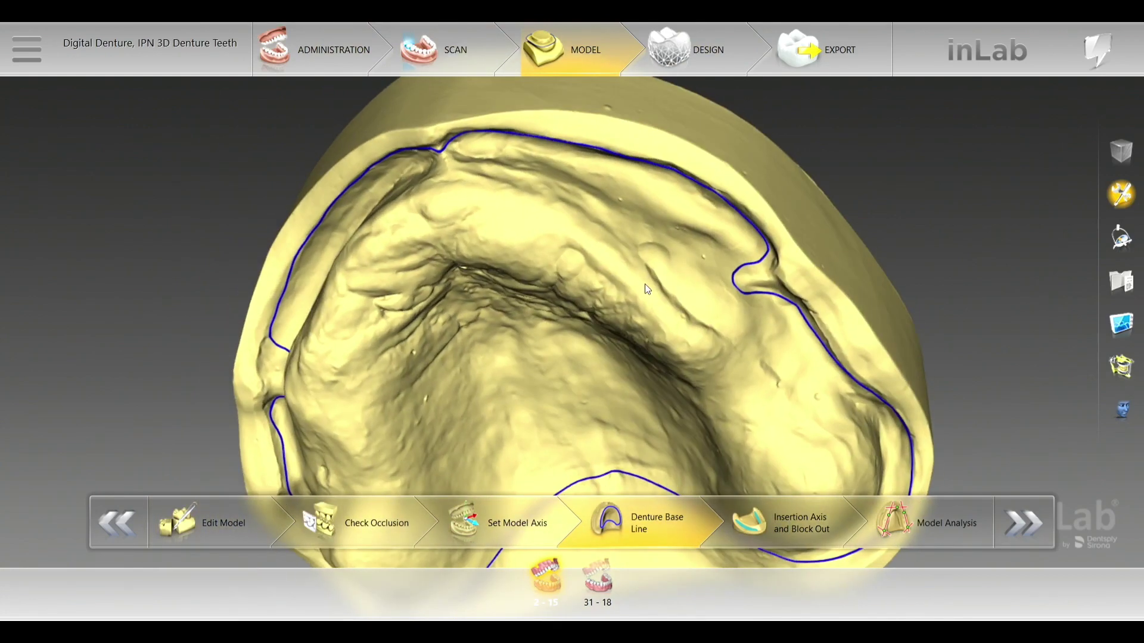
middle_drag(482, 245, 593, 227)
middle_drag(355, 143, 463, 151)
middle_drag(493, 240, 627, 303)
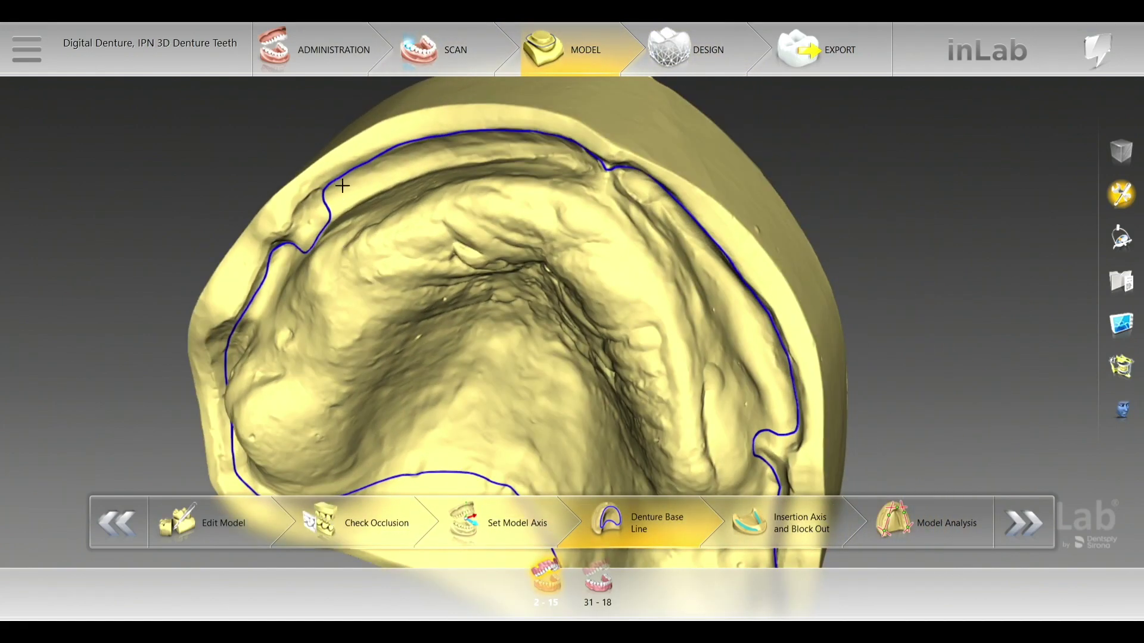
scroll(350, 197, up, 5)
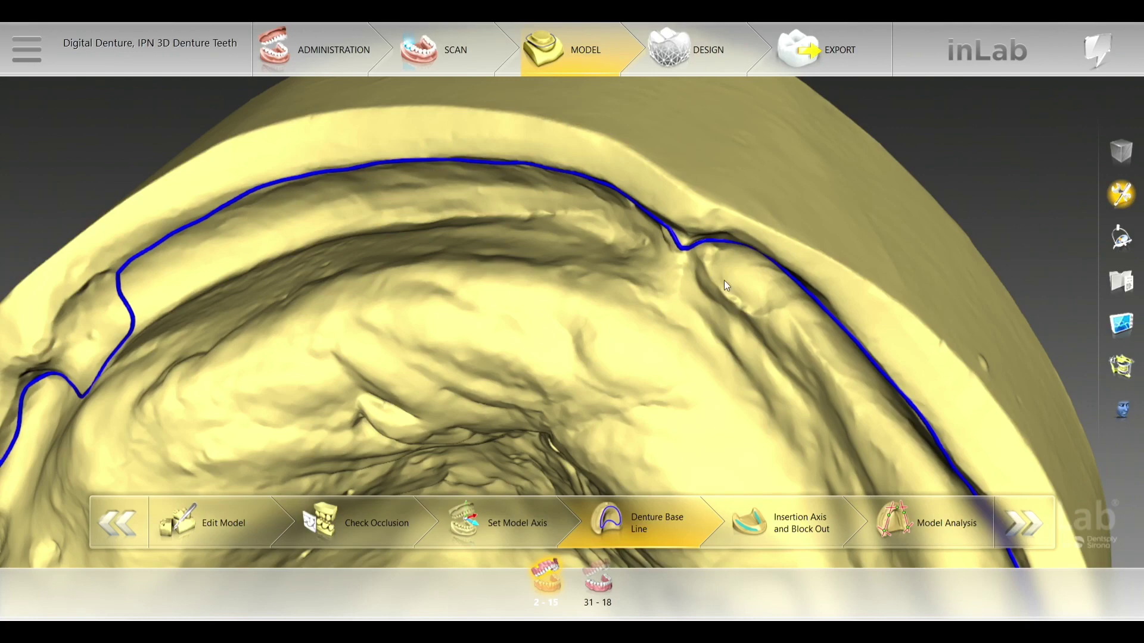
middle_drag(814, 341, 484, 386)
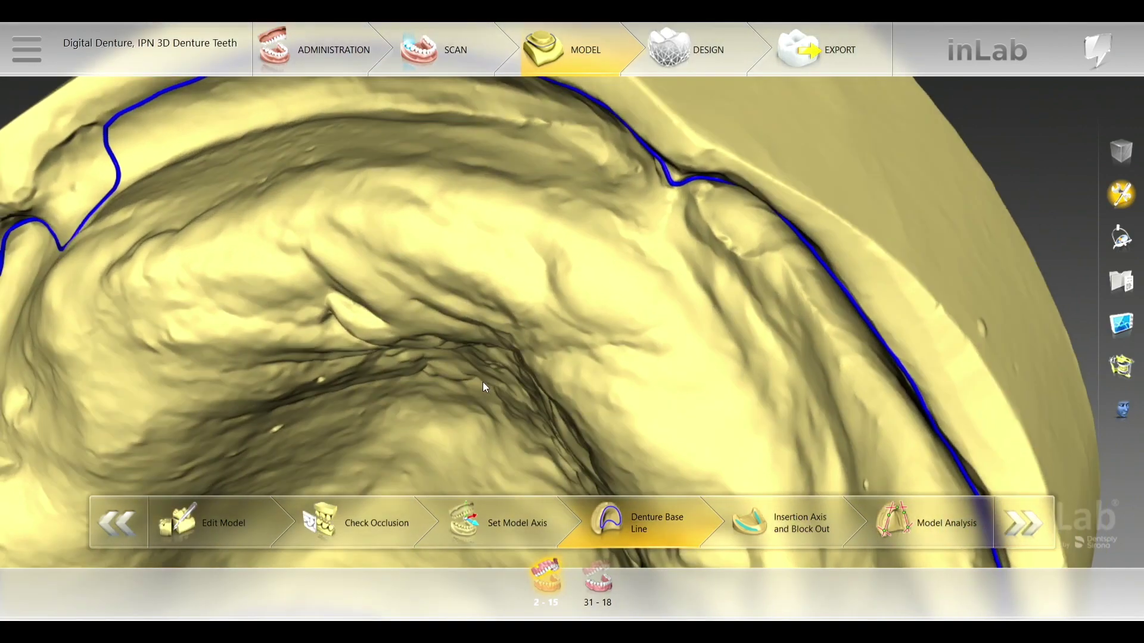
click(753, 540)
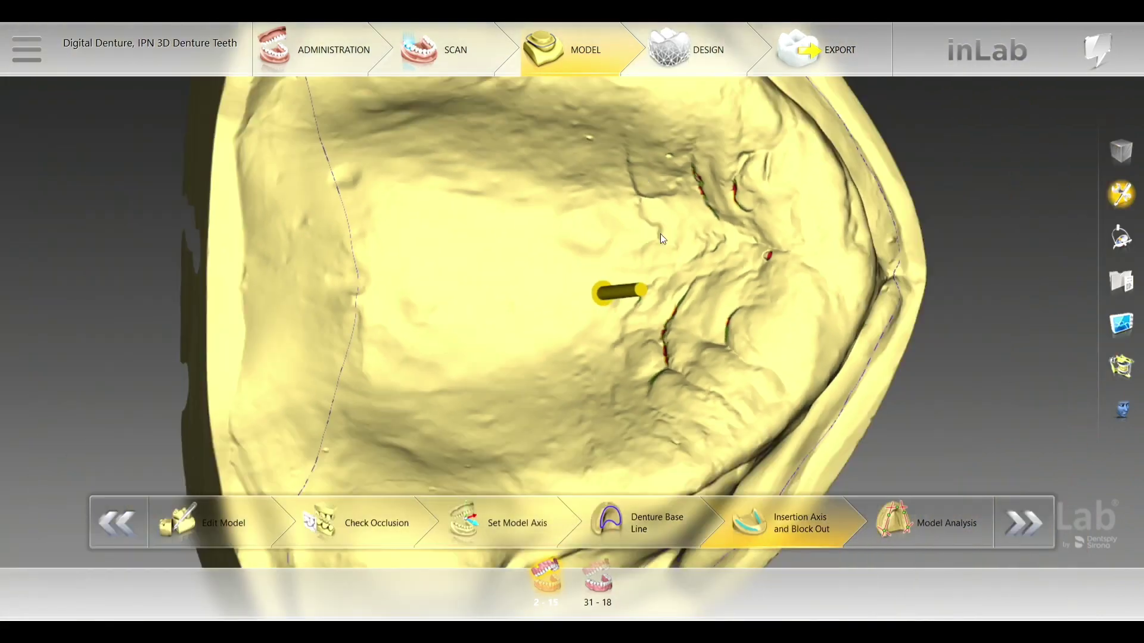
right_drag(699, 319, 726, 241)
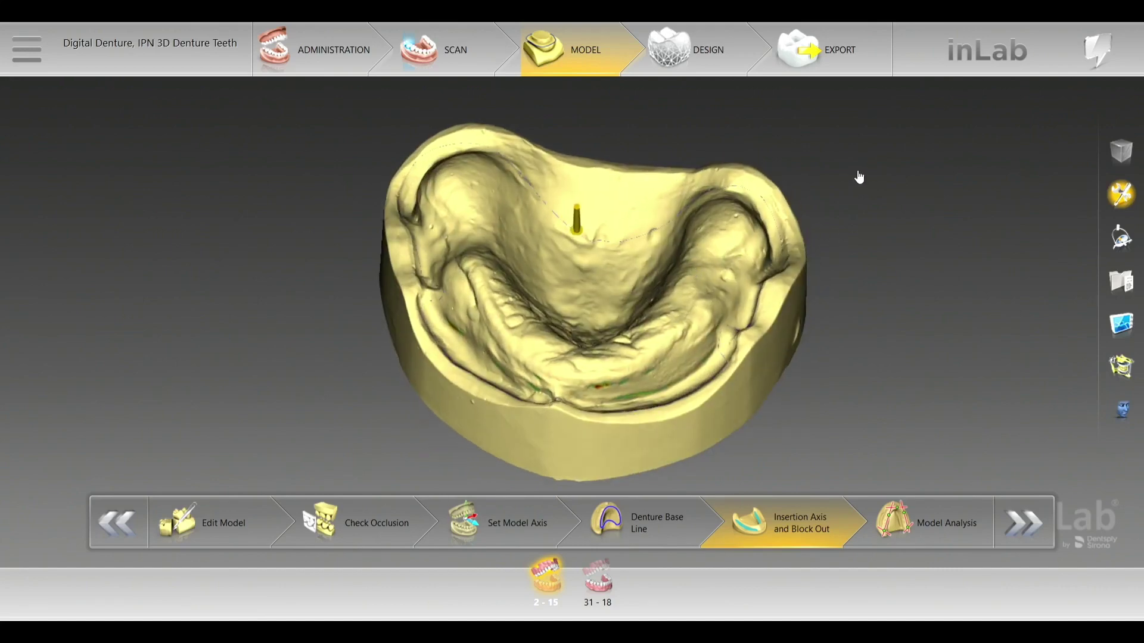
right_drag(692, 338, 597, 379)
scroll(597, 378, up, 5)
right_drag(663, 230, 794, 199)
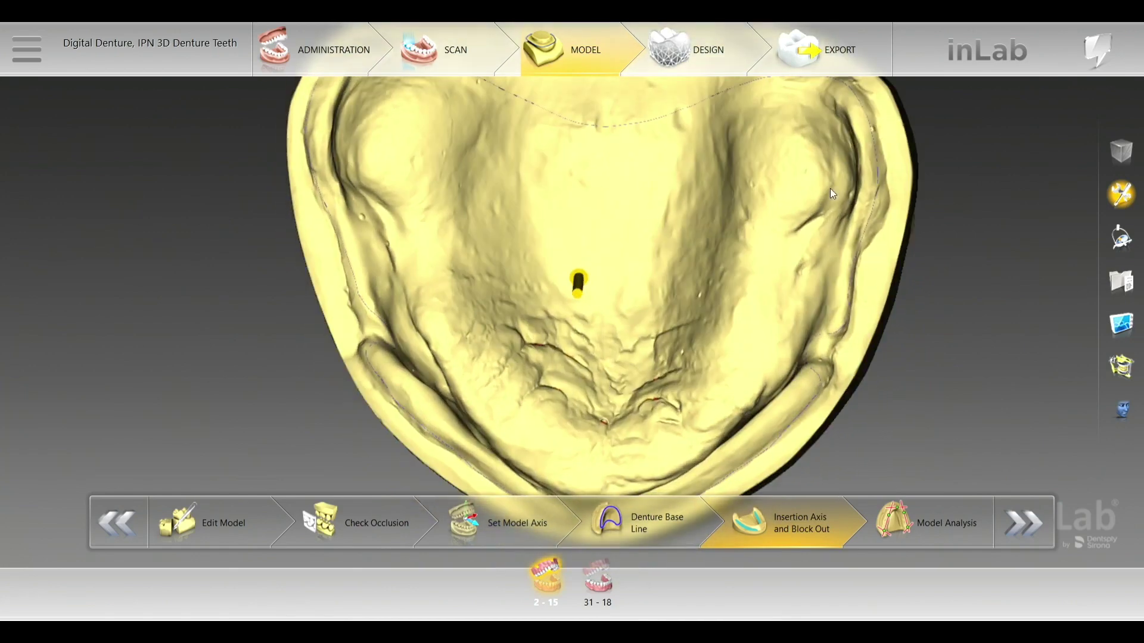
right_drag(749, 376, 662, 394)
scroll(618, 392, up, 4)
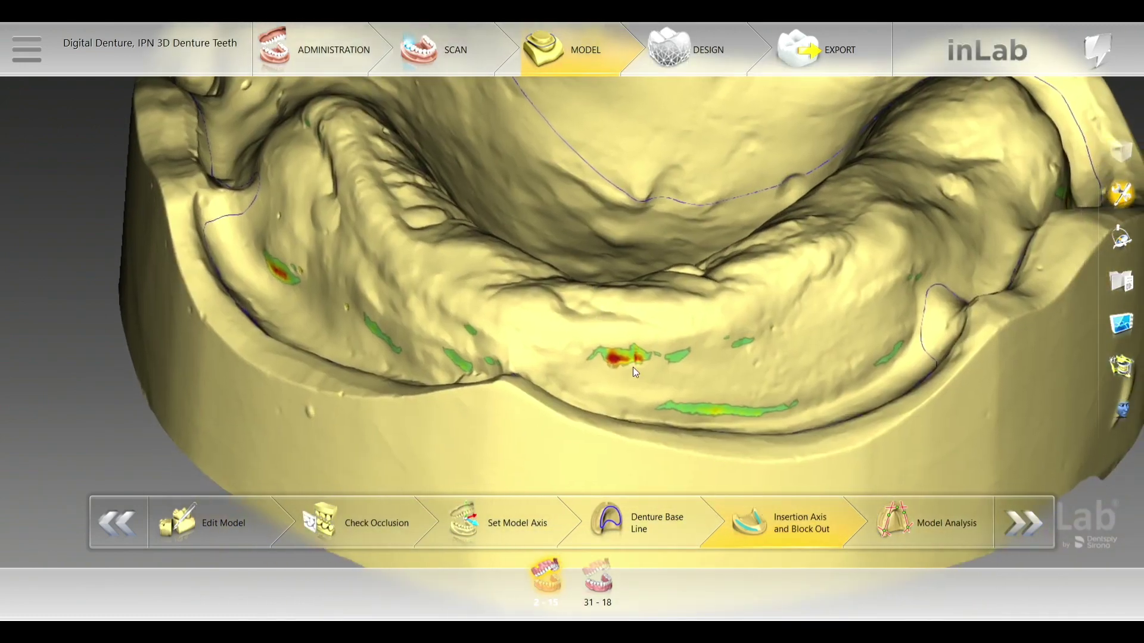
Step: Load lower jaw model 31 - 18 and inspect its red undercut areas from both sides
click(599, 576)
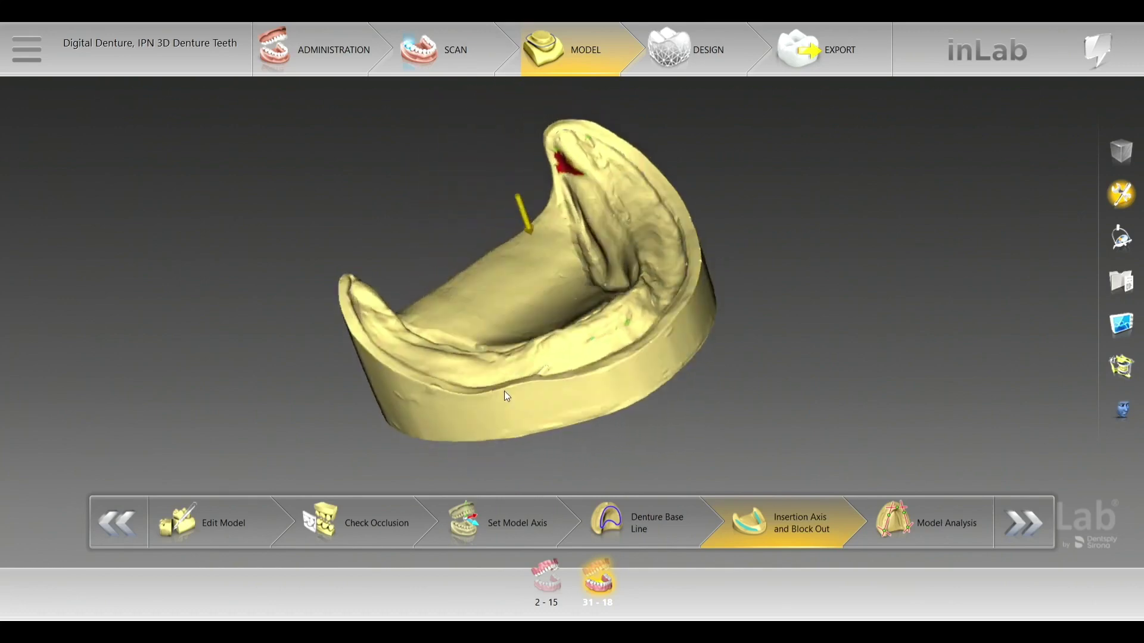
scroll(582, 365, up, 2)
right_drag(581, 365, 595, 268)
scroll(594, 268, up, 3)
right_drag(534, 335, 559, 305)
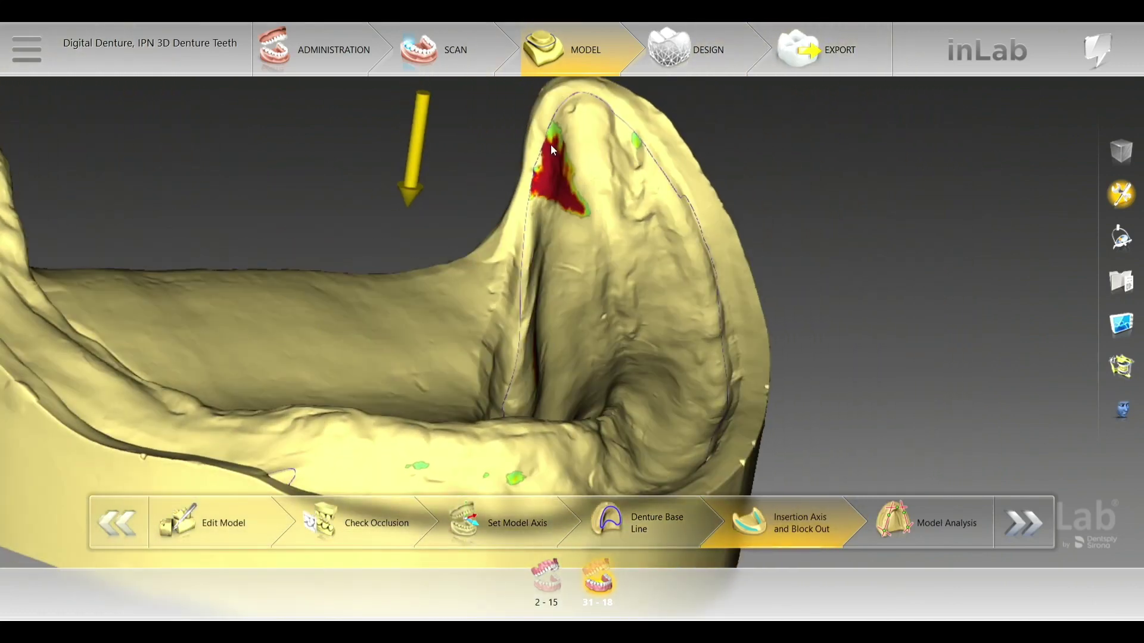
right_drag(559, 174, 507, 377)
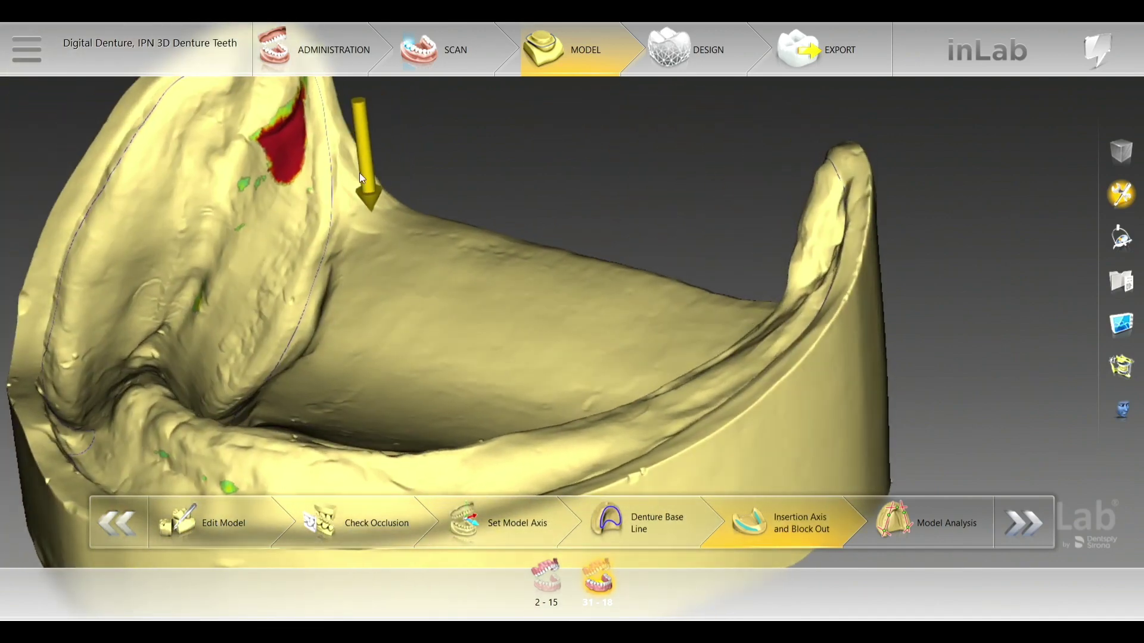
right_drag(447, 378, 505, 374)
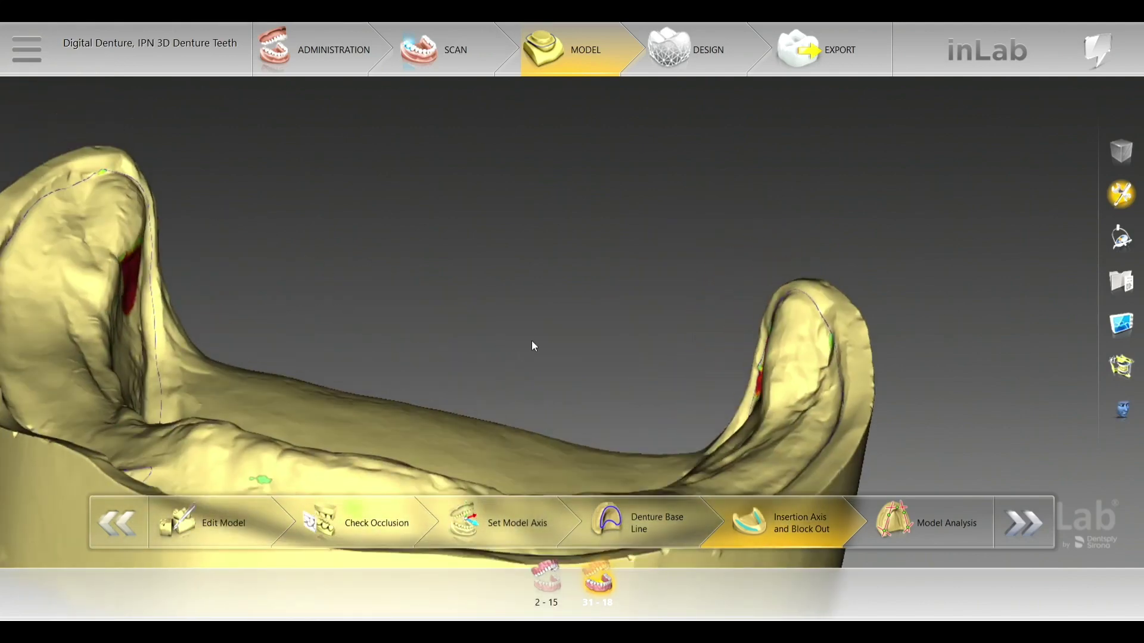
Step: Run Model Analysis and orbit the lower jaw to check its landmark points and ridge lines
click(881, 525)
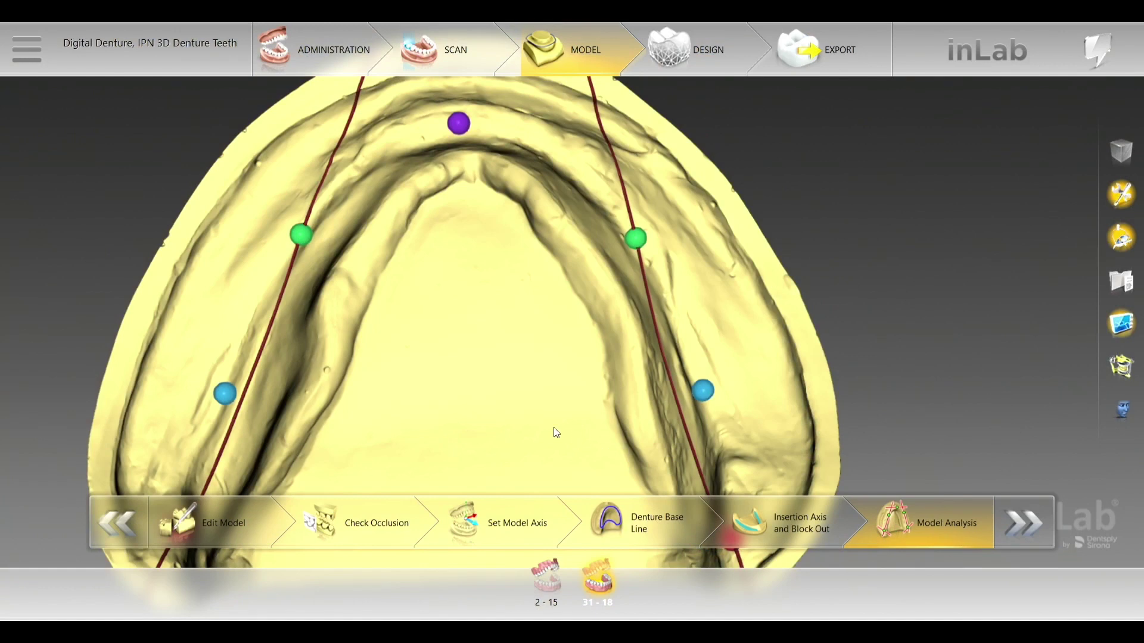
middle_drag(566, 434, 539, 348)
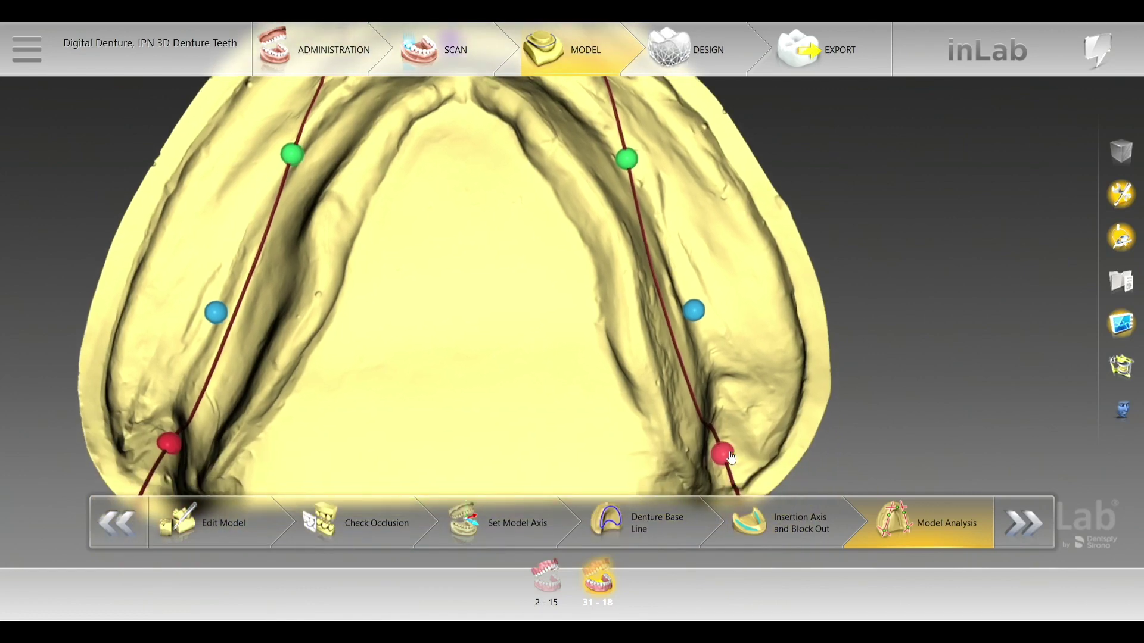
middle_drag(479, 423, 498, 347)
middle_drag(415, 379, 648, 320)
middle_drag(460, 242, 583, 213)
middle_drag(208, 463, 431, 459)
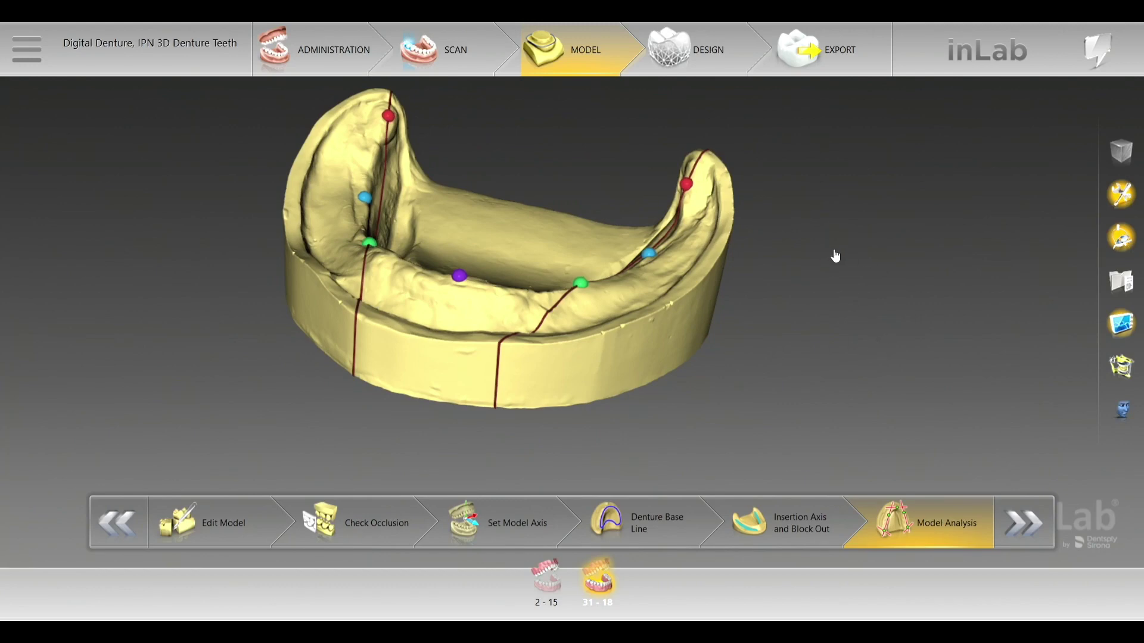
Step: Switch to upper jaw 2 - 15 and review its analysis points, including the purple palatal point
click(563, 573)
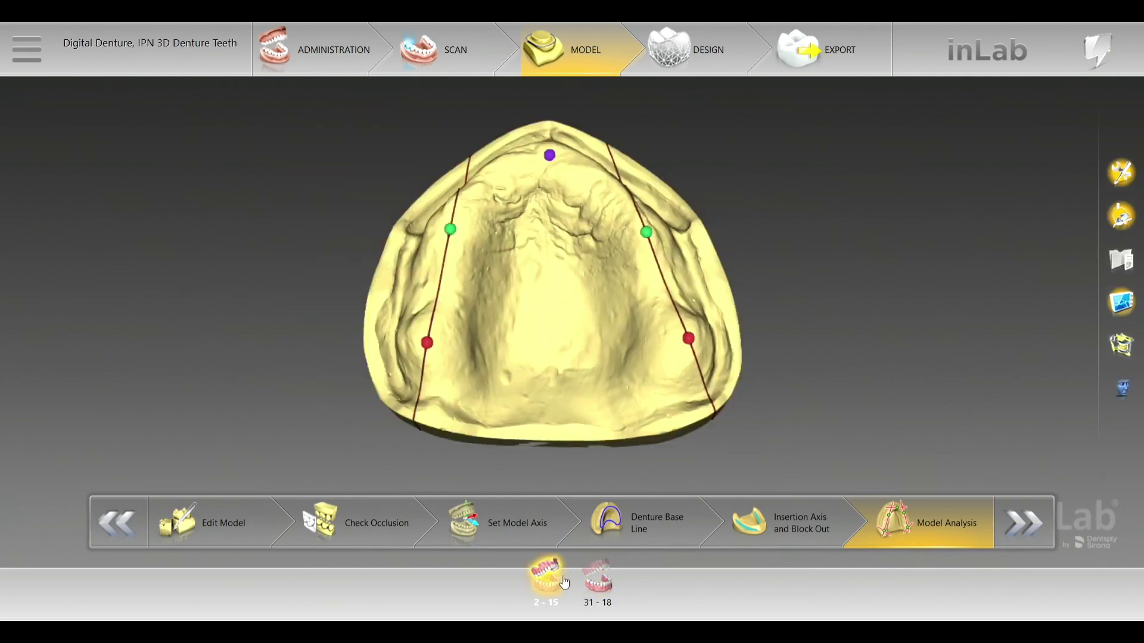
drag(560, 96, 552, 217)
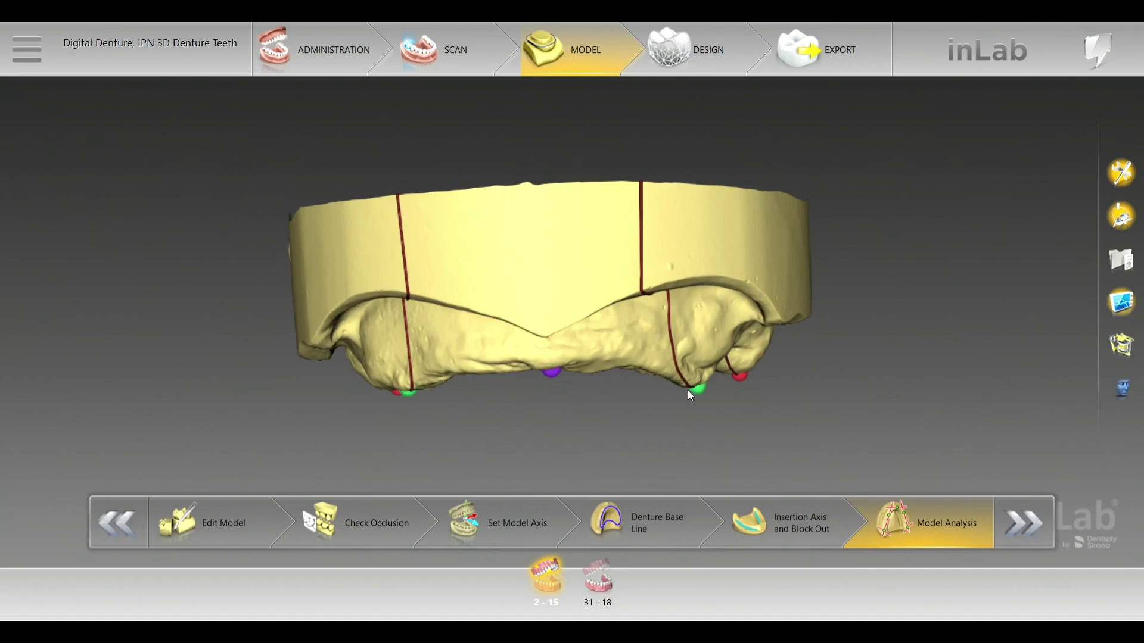
drag(526, 437, 536, 377)
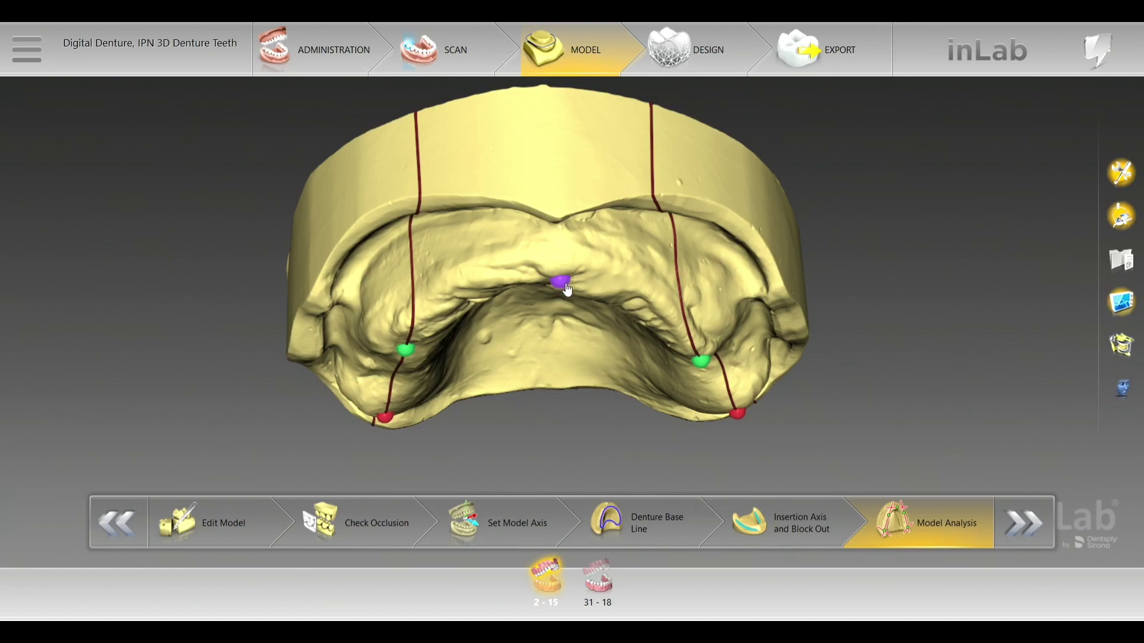
drag(576, 422, 570, 391)
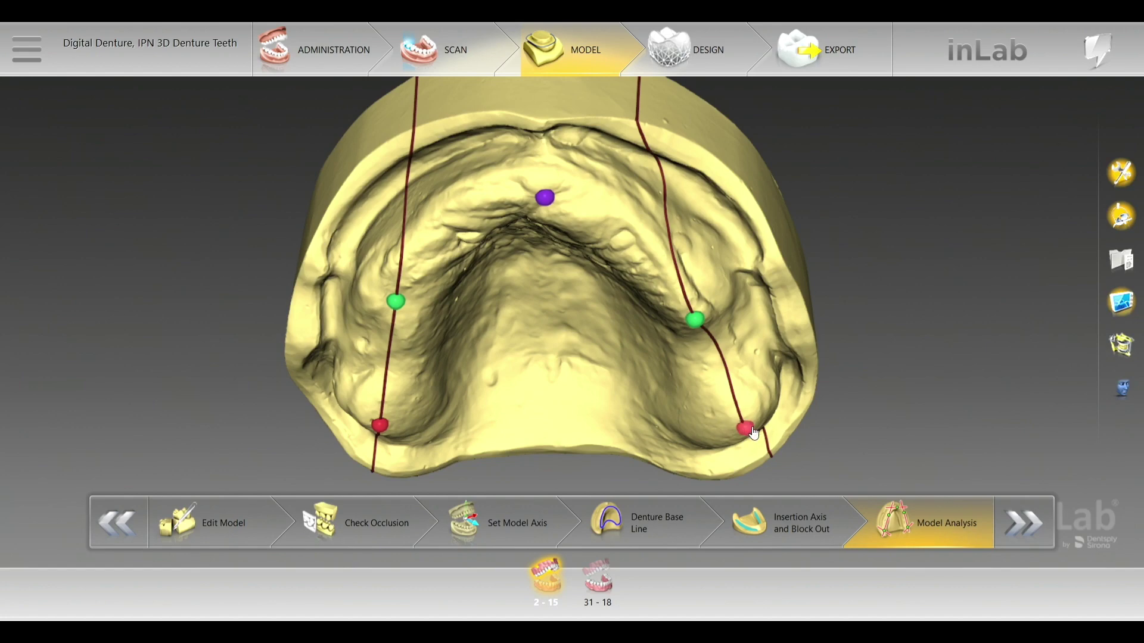
mouse_move(546, 469)
mouse_down()
mouse_move(536, 434)
mouse_move(543, 488)
mouse_up()
drag(575, 415, 578, 436)
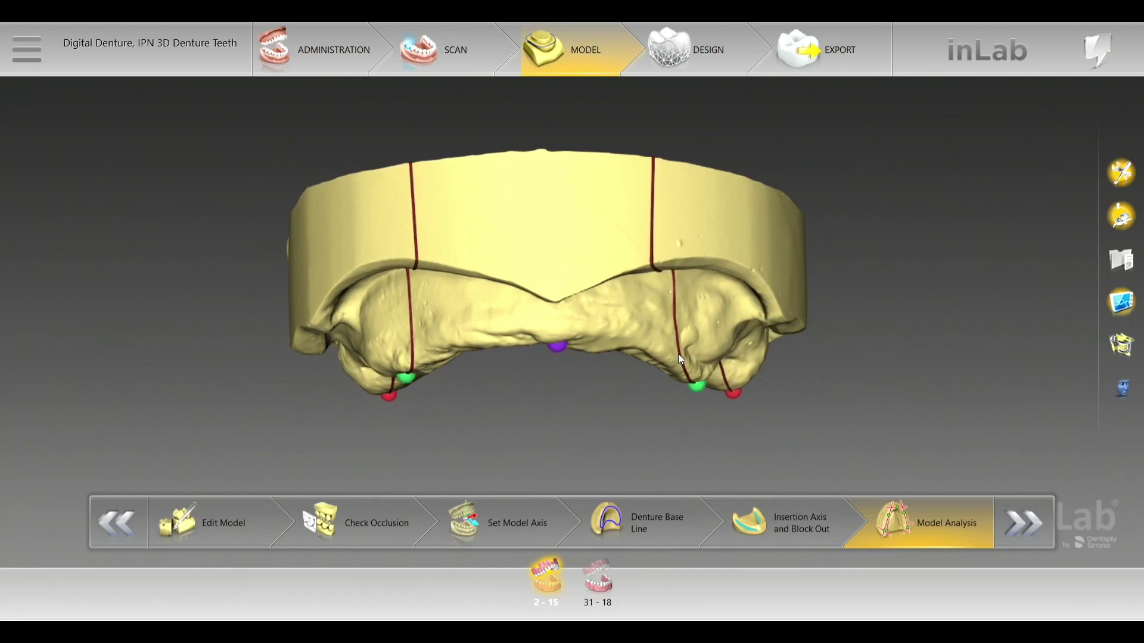
drag(635, 385, 538, 411)
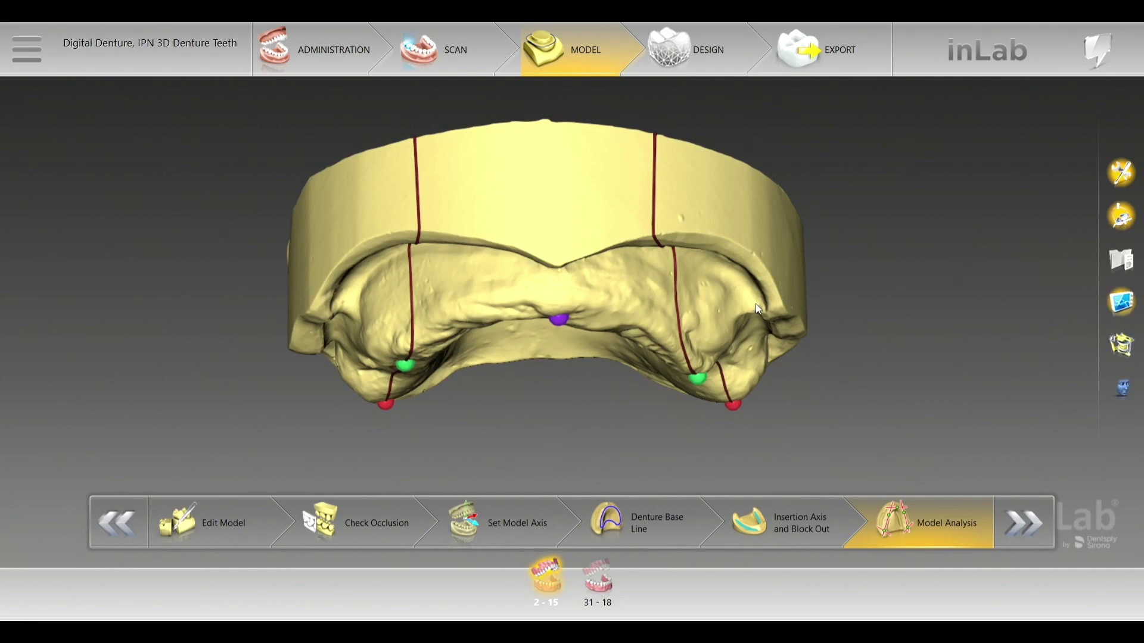
drag(619, 397, 587, 407)
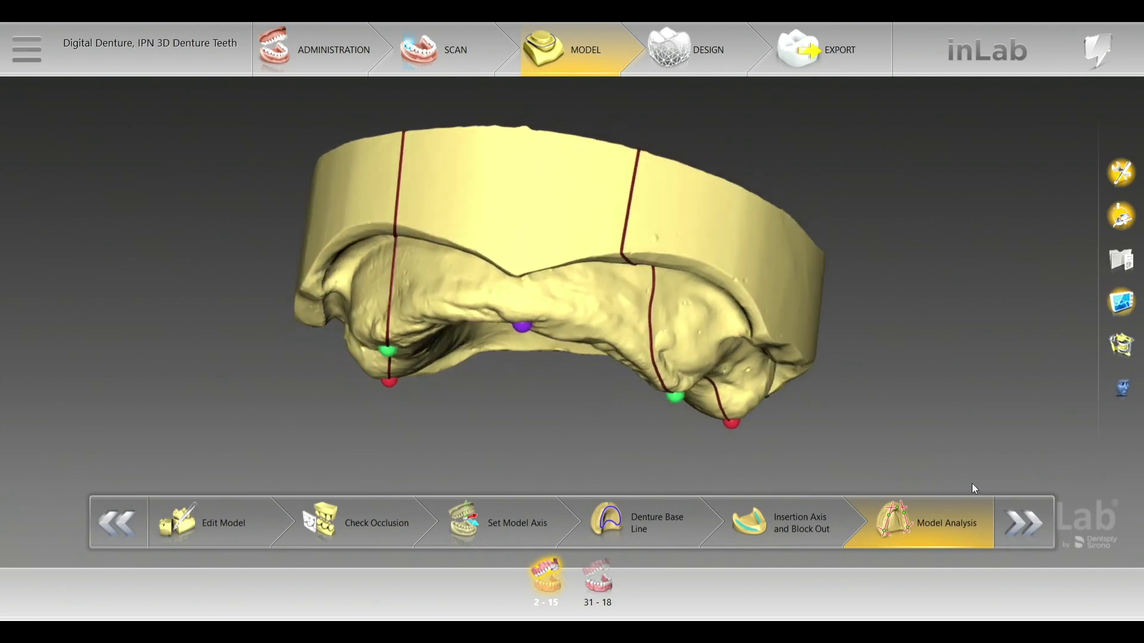
Step: Advance from Model into Design, showing the proposed upper denture with 70 µm pocket spacer
click(1025, 525)
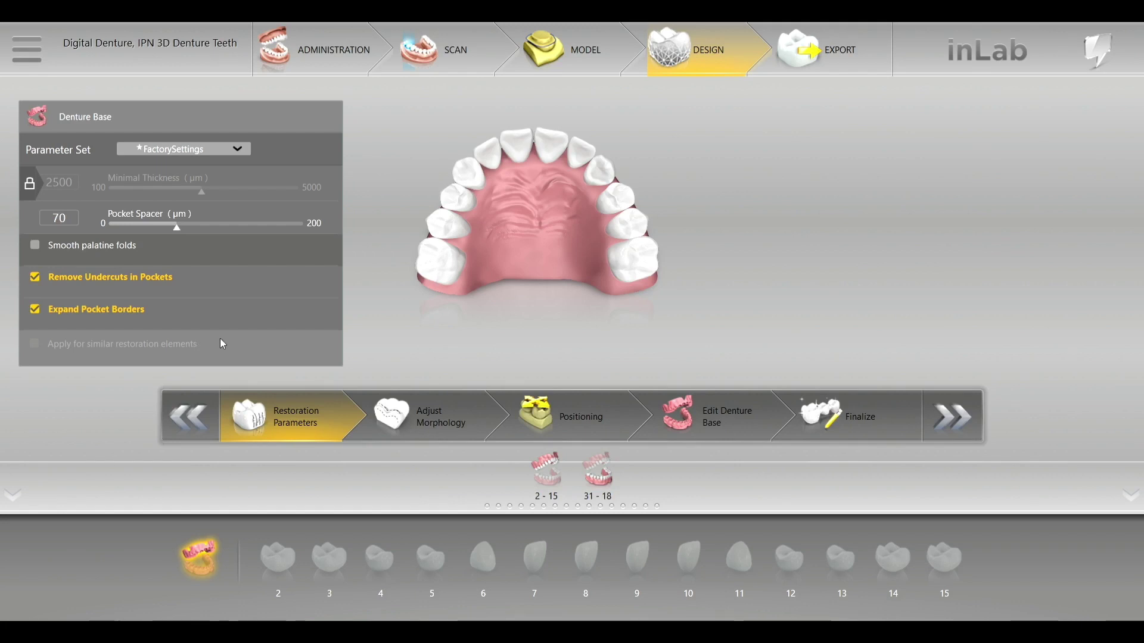
Step: Generate the Adjust Morphology proposal and inspect the upper and lower set-up teeth up close
click(461, 414)
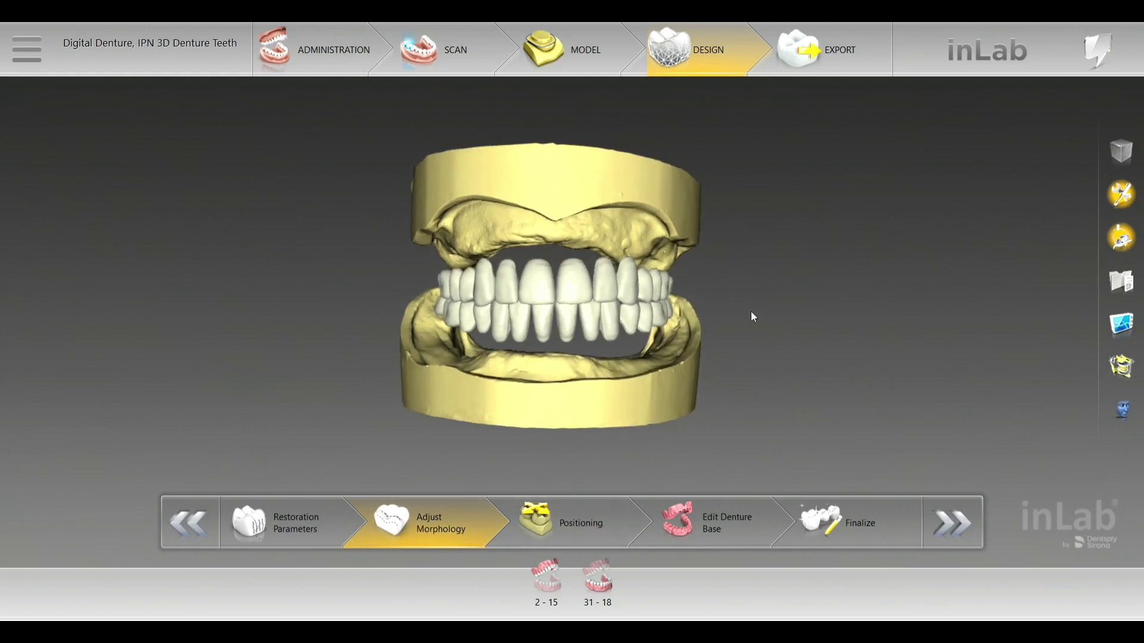
scroll(751, 311, up, 3)
middle_drag(715, 204, 536, 186)
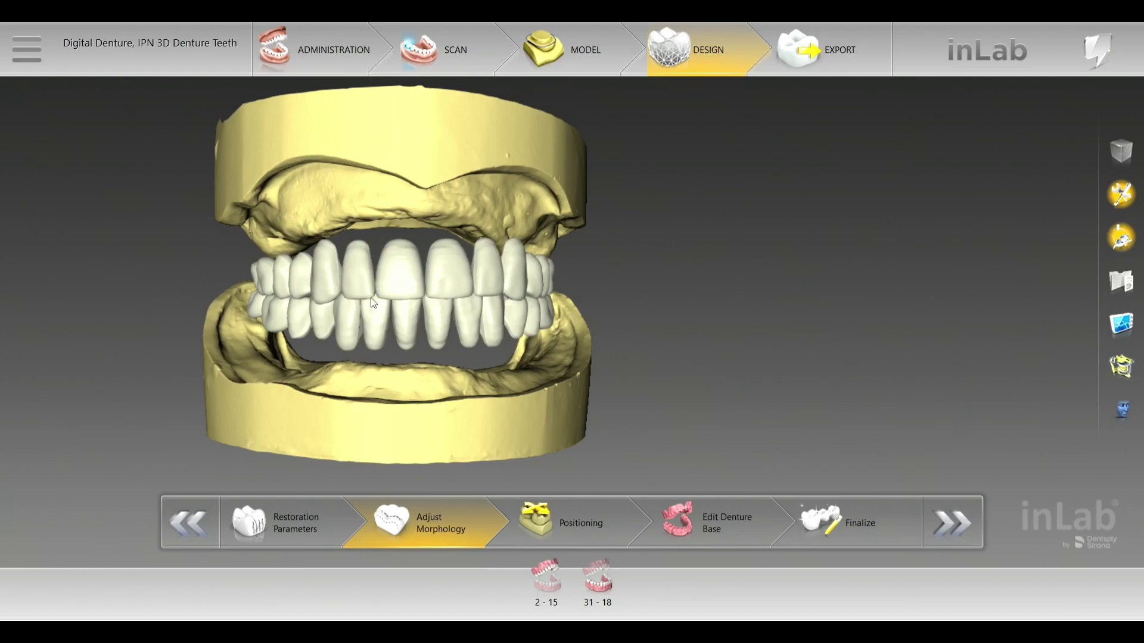
scroll(378, 288, up, 5)
middle_drag(326, 287, 645, 267)
scroll(388, 209, down, 3)
right_drag(86, 194, 245, 184)
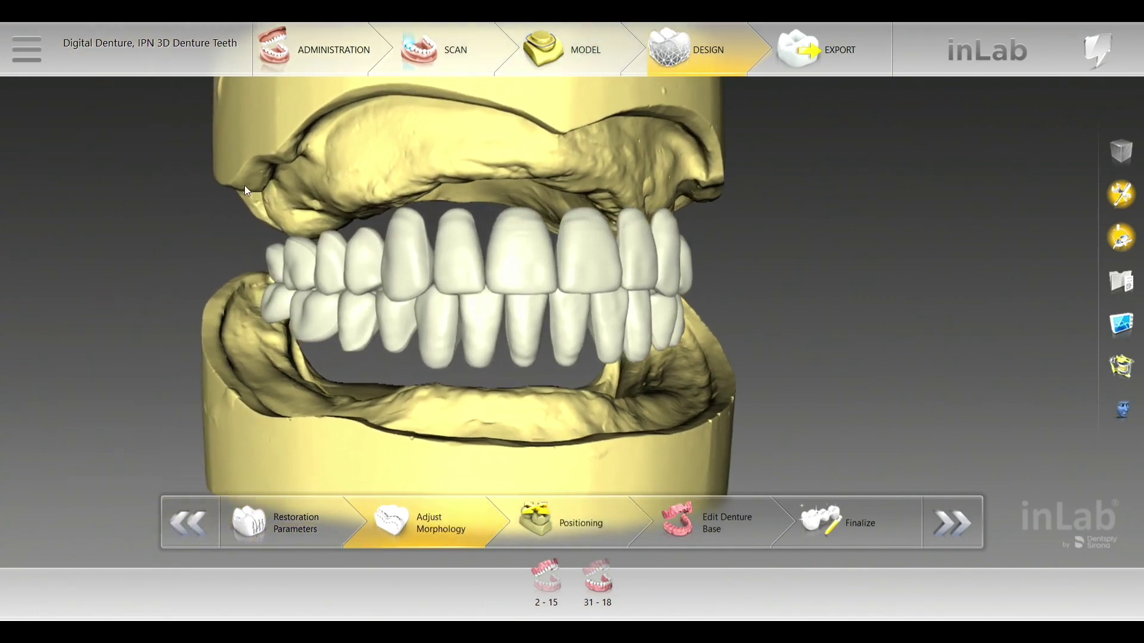
middle_drag(744, 210, 732, 219)
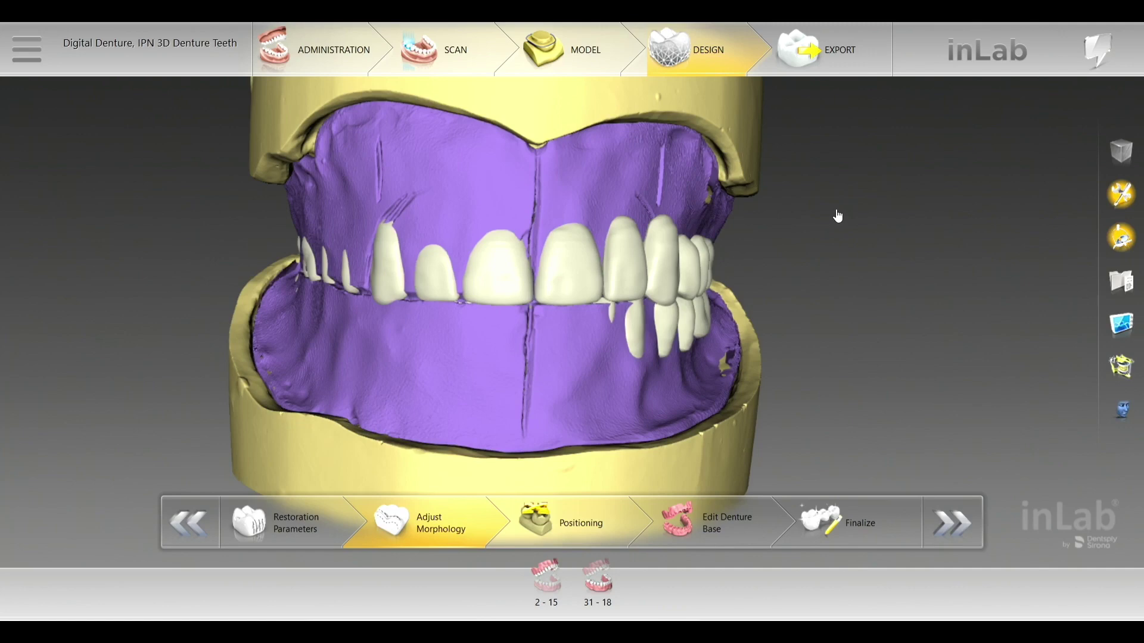
Step: Inspect both sides of the occluded upper and lower set-ups, then move on to tooth Positioning
middle_drag(210, 220, 161, 275)
middle_drag(197, 311, 221, 305)
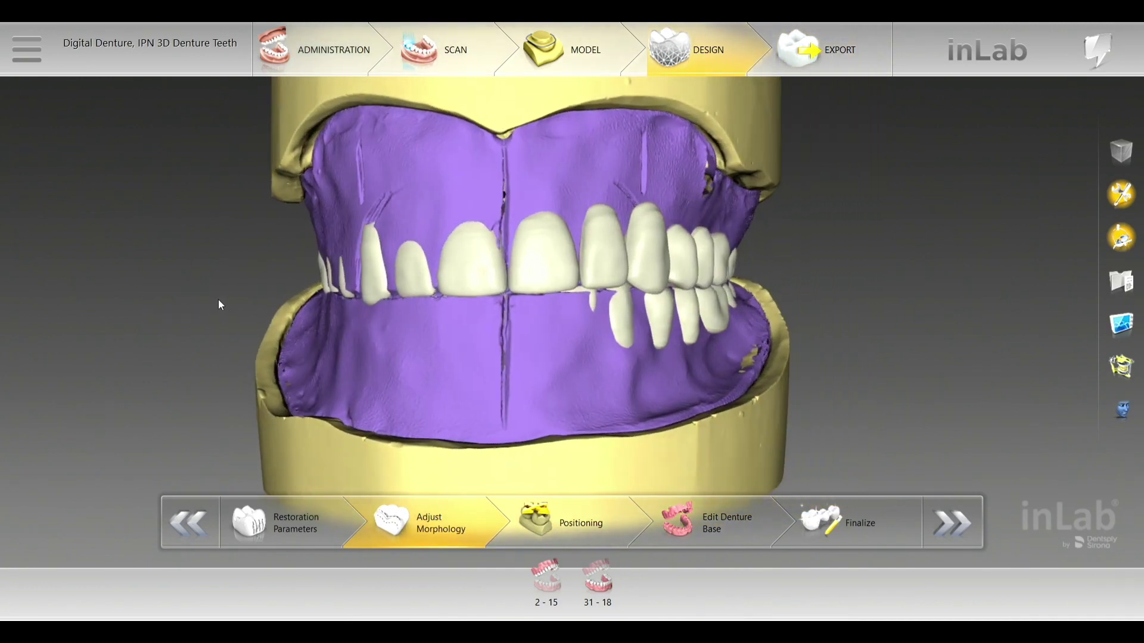
click(582, 519)
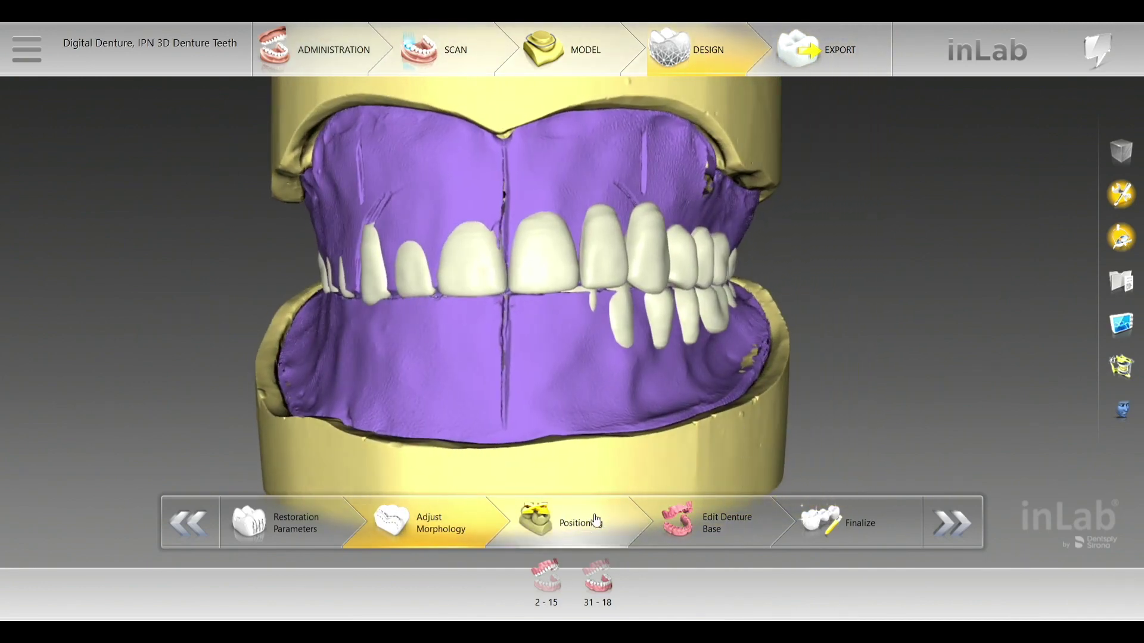